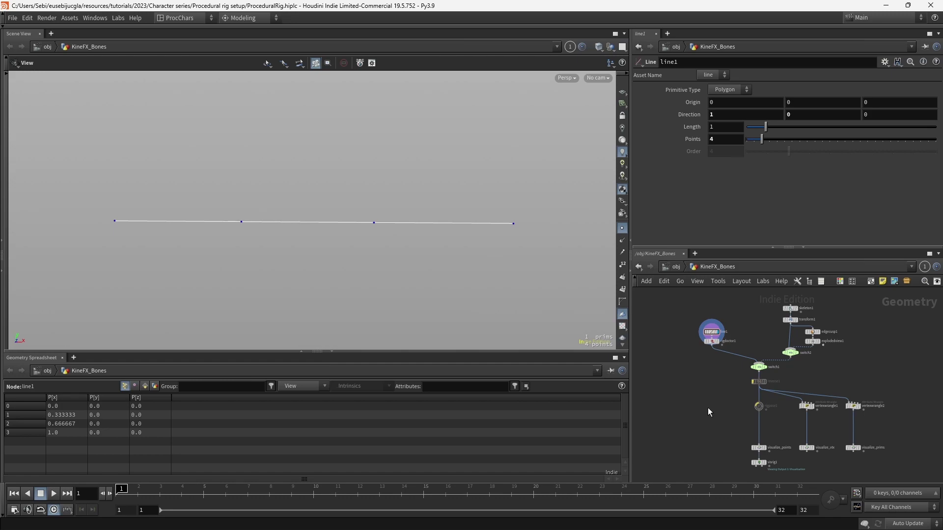
Select rigdoctor1 and toggle Initialize Transforms off and back on, giving the points names and transforms
scroll(708, 366, "up", 3)
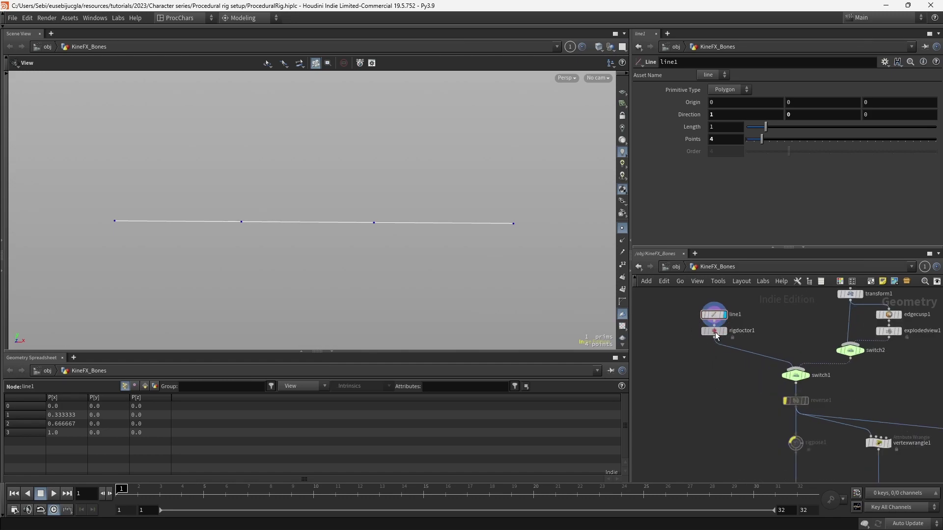
left_click(715, 331)
left_click(729, 188)
left_click(729, 189)
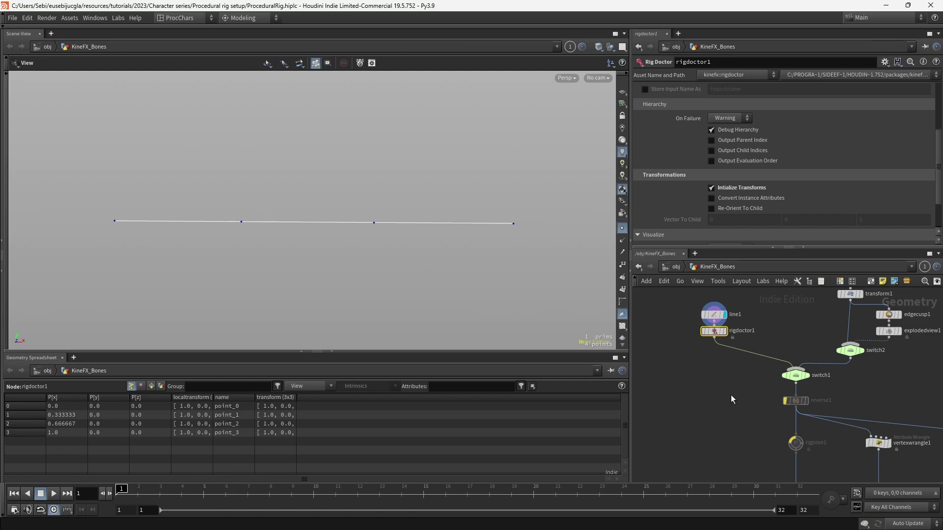
Add a Rig Tree pane tab from the Animation pane types
left_click(679, 34)
mouse_move(691, 55)
mouse_move(776, 167)
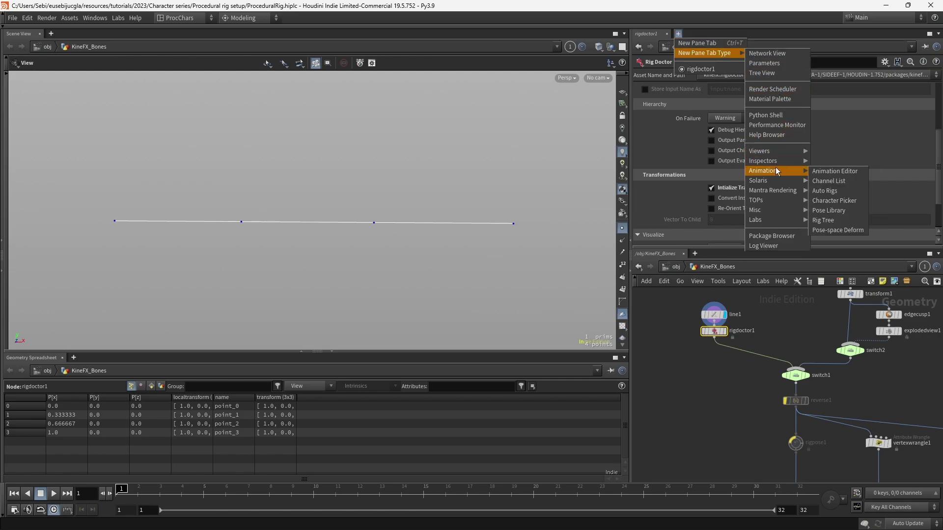
left_click(829, 219)
Expand the hierarchy from point_0 down to point_3 and select each joint in turn
mouse_move(715, 331)
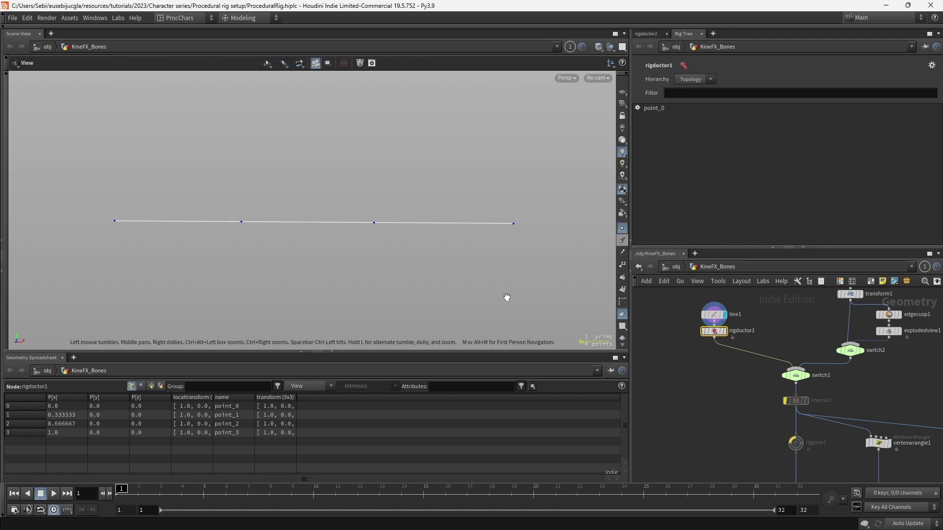
left_click(638, 108)
left_click(647, 115)
left_click(657, 125)
left_click(663, 108)
left_click(667, 117)
left_click(683, 133)
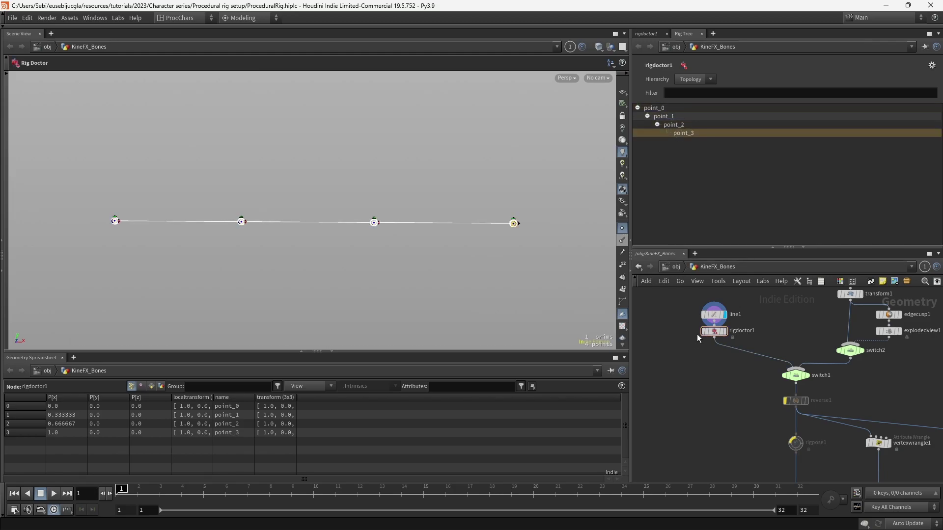
left_click(689, 117)
left_click(690, 124)
left_click(693, 132)
key("Escape")
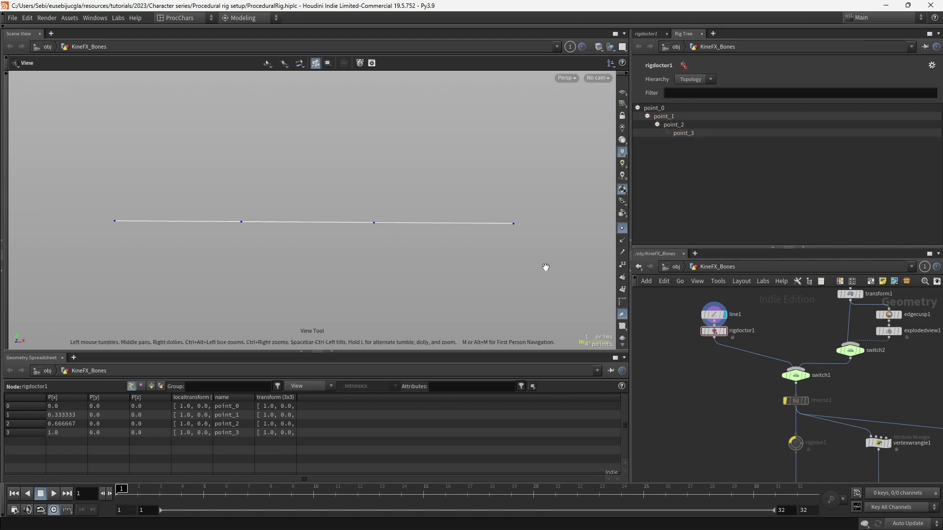
Set the display flag on visrig1 to draw joints and bone-direction arrows
middle_click_drag(728, 412, 711, 344)
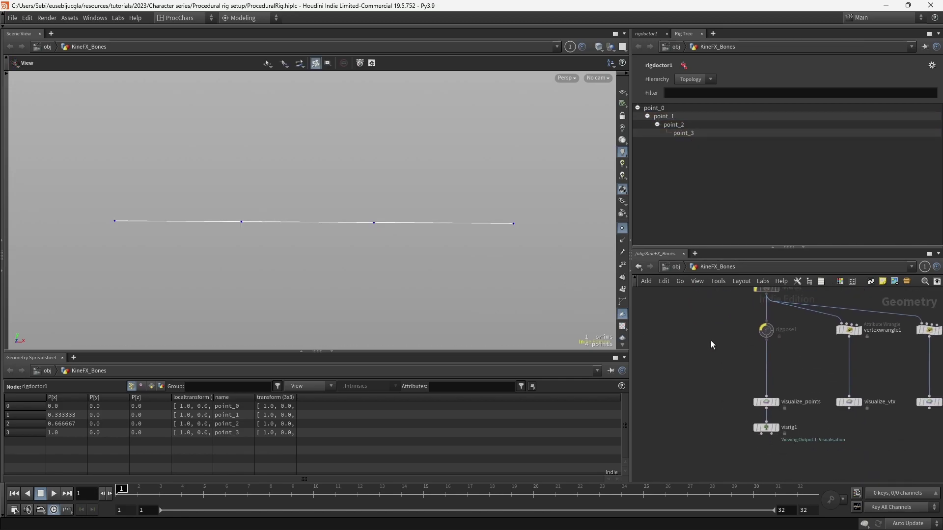
left_click(766, 428)
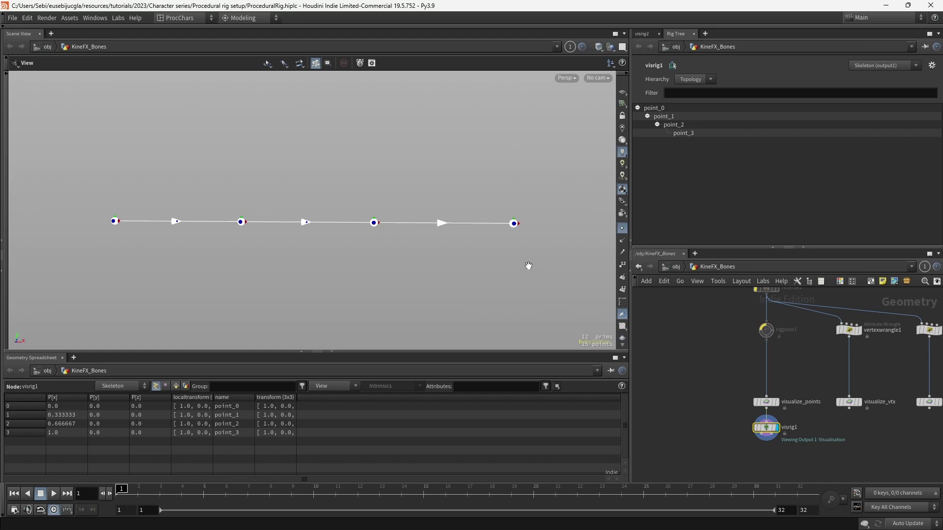
Select reverse1 and expand point_3 in the Rig Tree to show its children
middle_click_drag(717, 320, 761, 353)
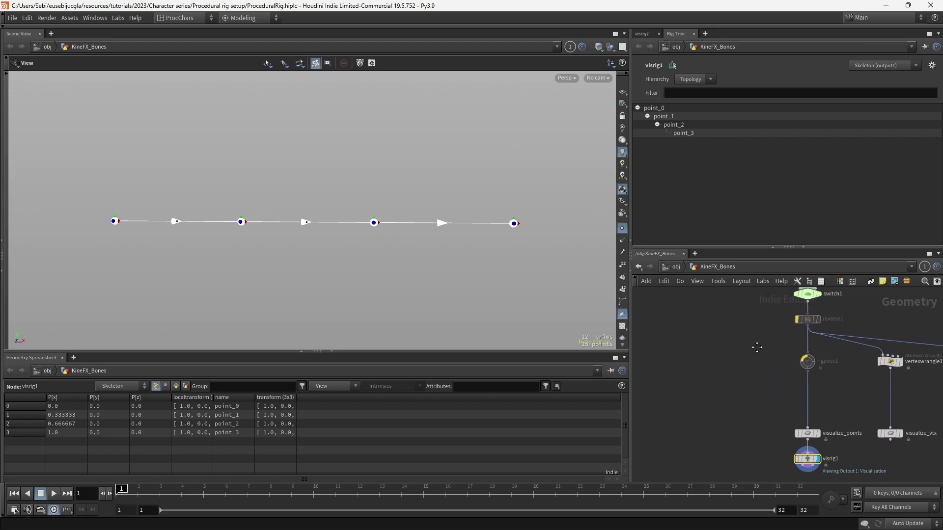
left_click(815, 324)
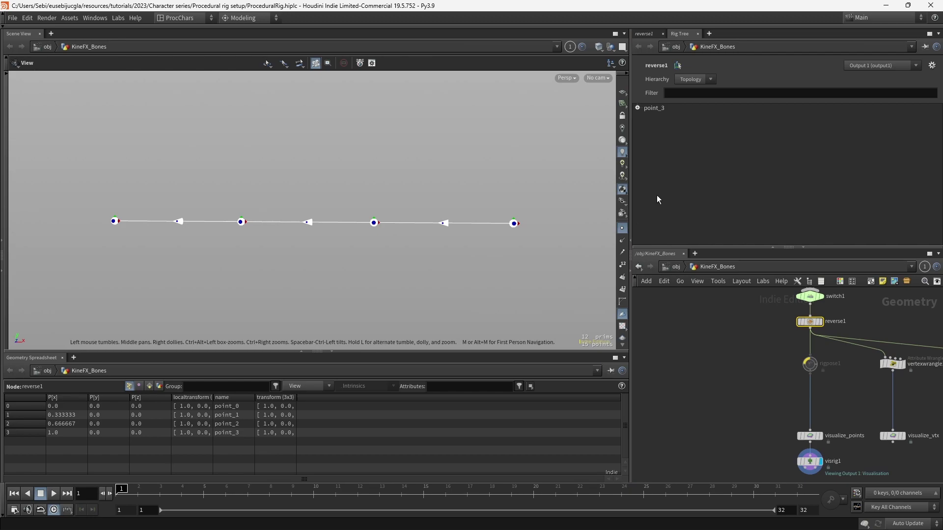
left_click(637, 108)
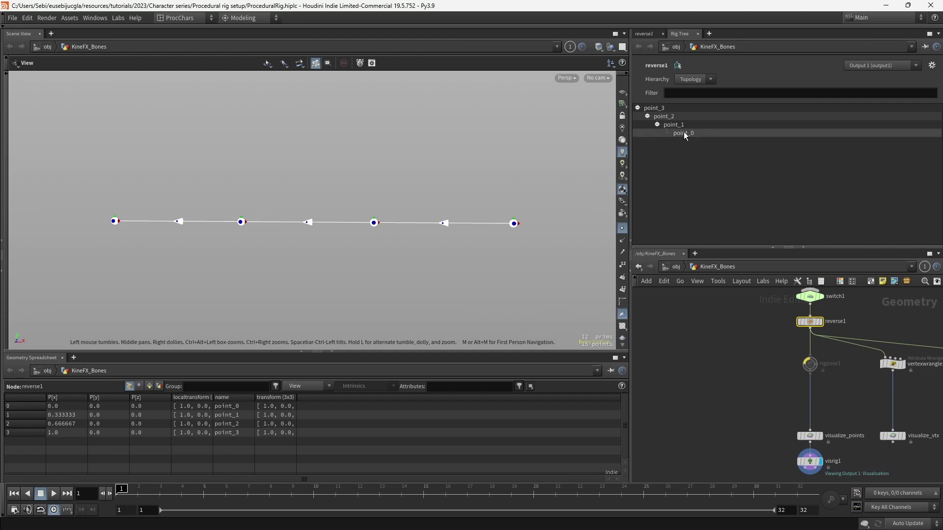
Toggle reverse1's bypass to compare hierarchies, view its parameters, and leave it active
left_click(797, 312)
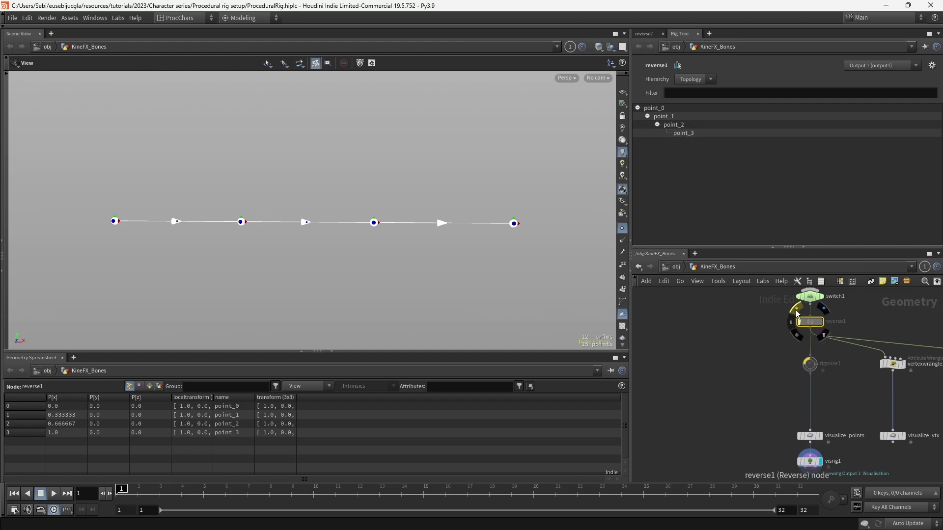
left_click(797, 313)
left_click(797, 313)
left_click(797, 313)
left_click(797, 312)
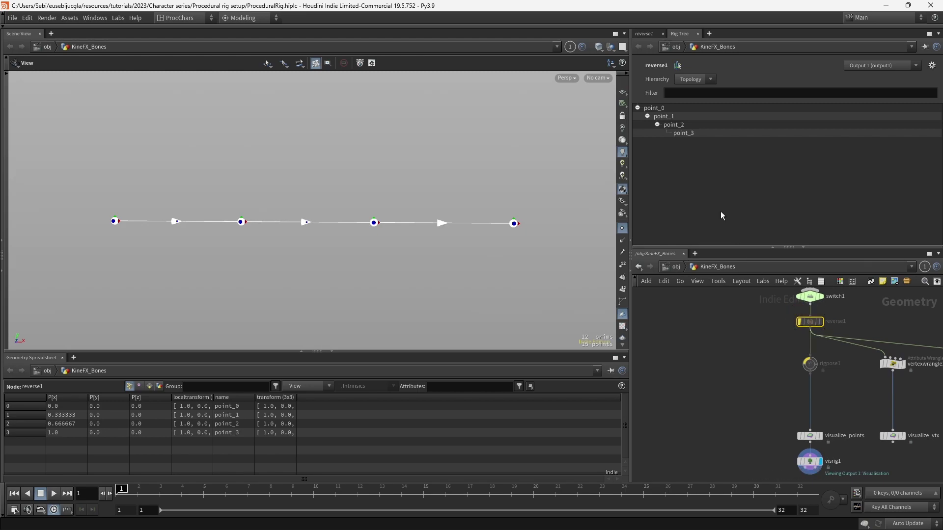
left_click(644, 34)
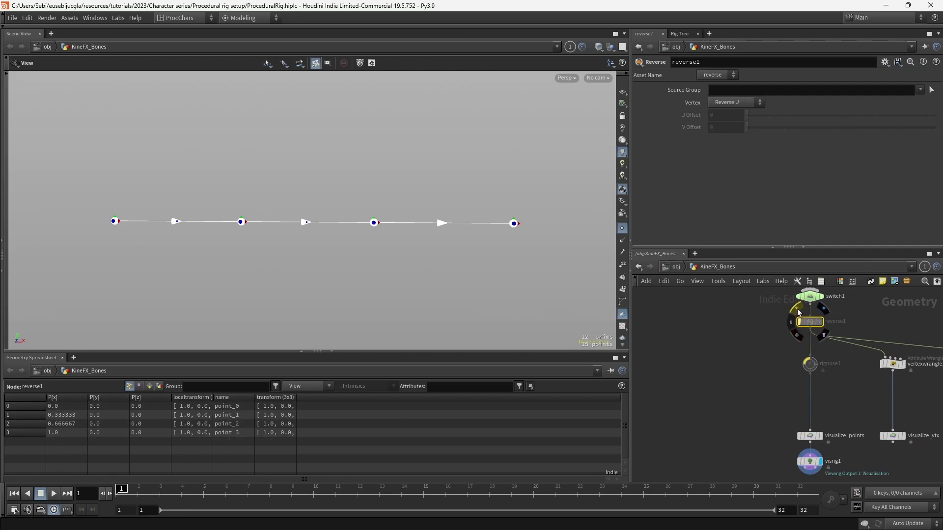
left_click(798, 312)
left_click(798, 312)
left_click(798, 313)
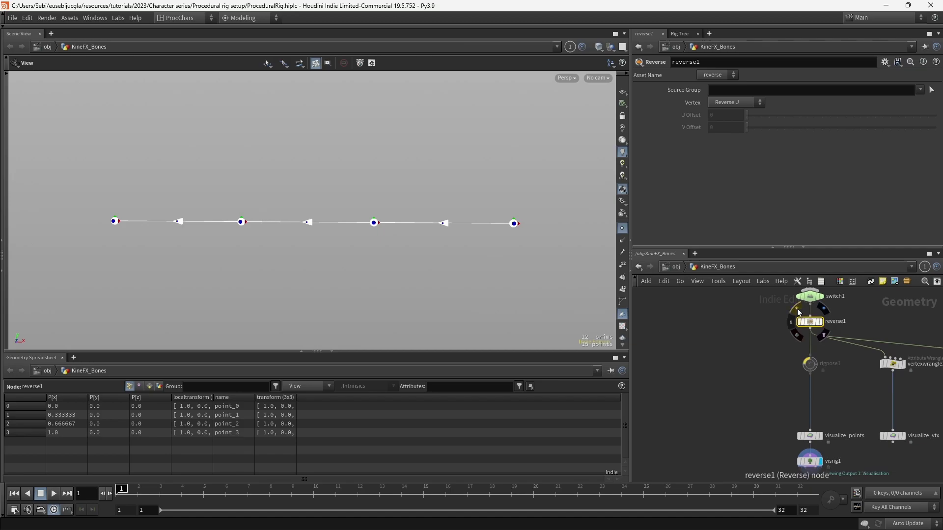
Display visualize_points to label point_0 to point_3, then bypass reverse1
left_click(825, 437)
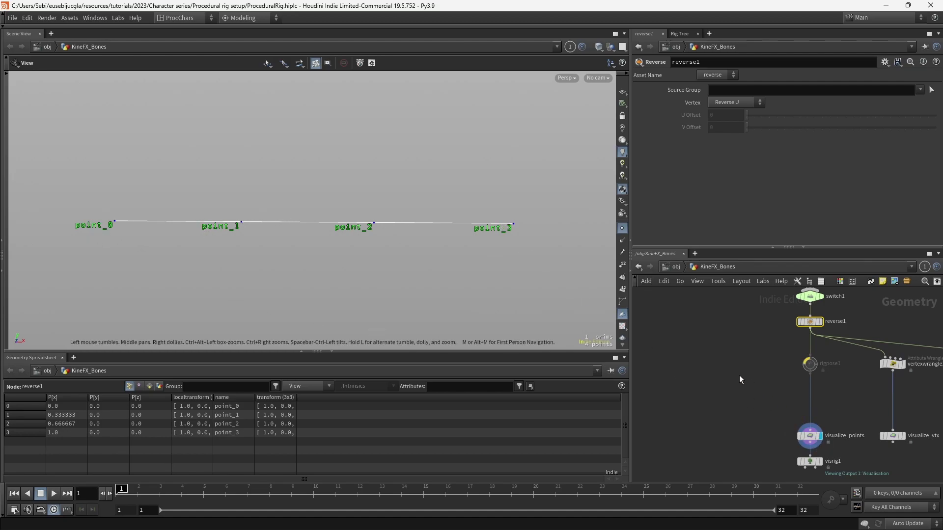
middle_click_drag(739, 376, 728, 372)
mouse_move(799, 317)
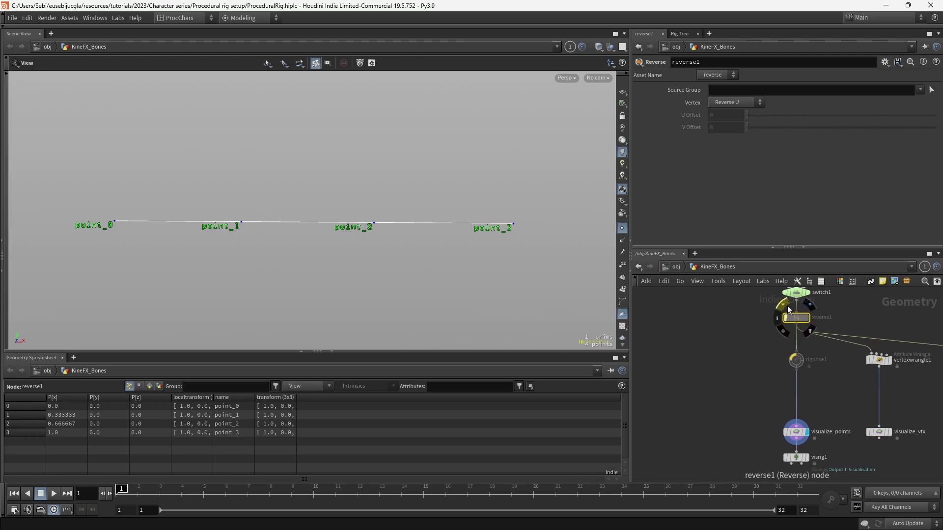
left_click(788, 310)
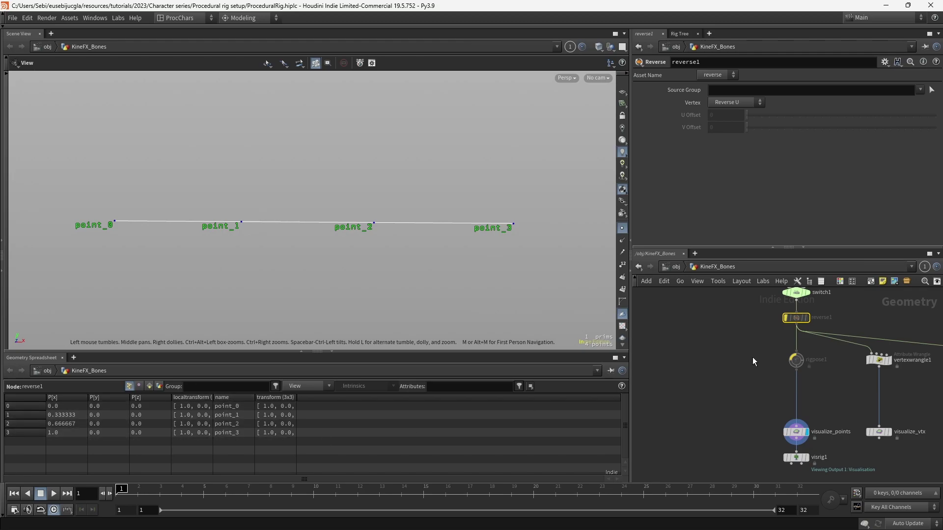
Display visualize_vtx labels, un-bypass reverse1, and view the line in Front view
left_click(890, 432)
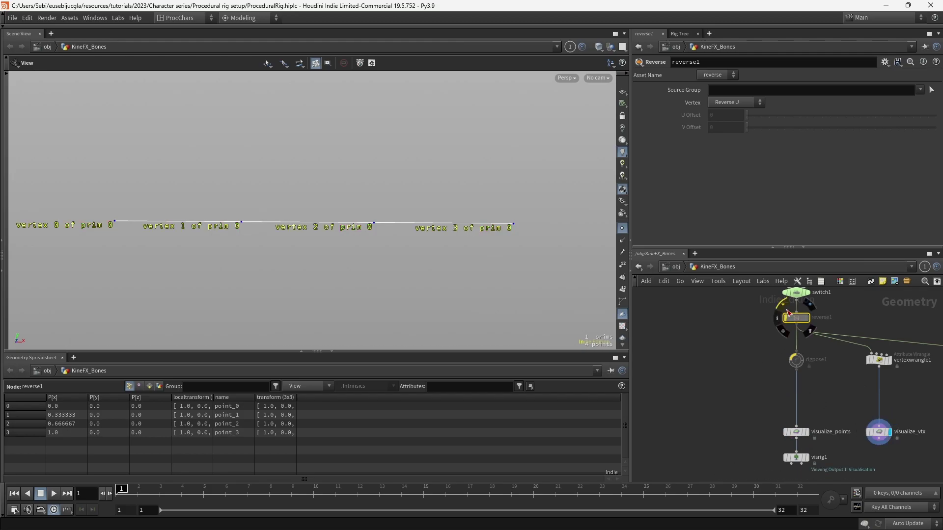
mouse_move(785, 311)
left_click(784, 311)
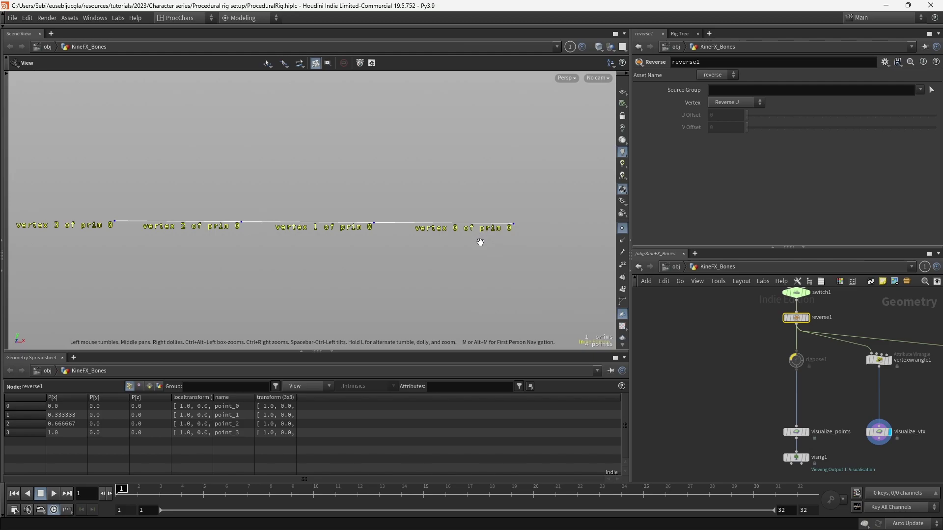
key("space+3")
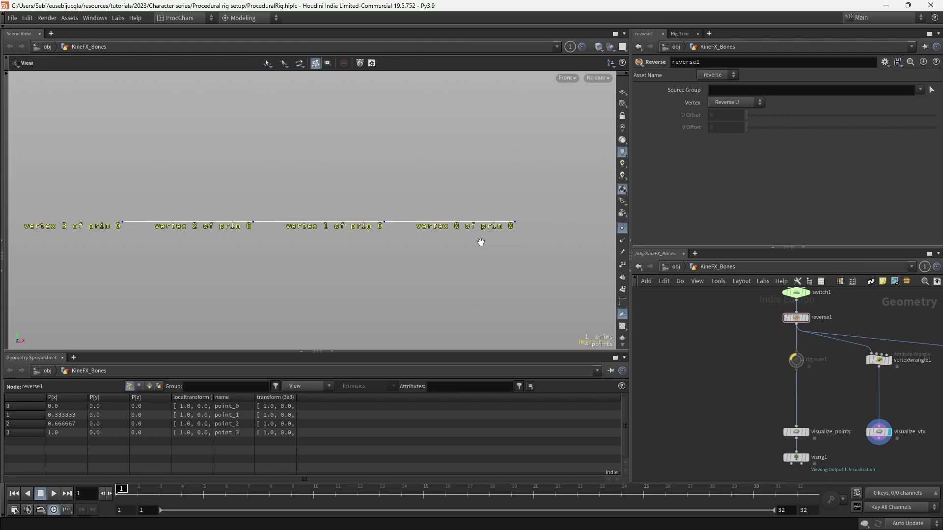
Un-bypass rigpose1 so point_2 rotates -5 in Z, then display visrig1
left_click(796, 360)
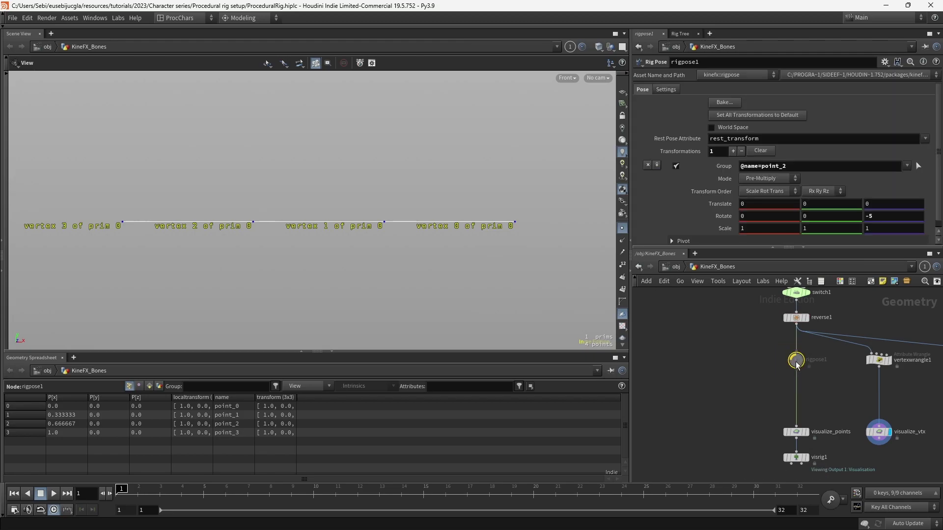
left_click(785, 348)
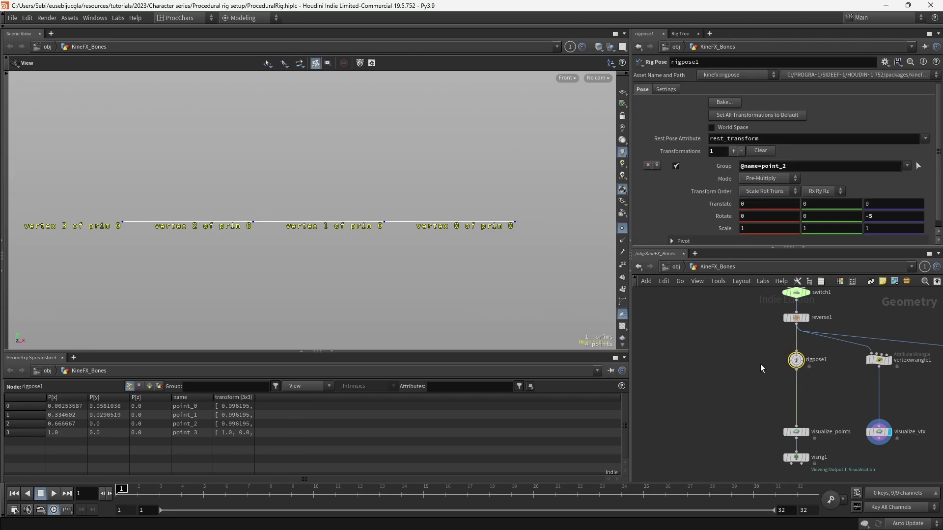
left_click(807, 458)
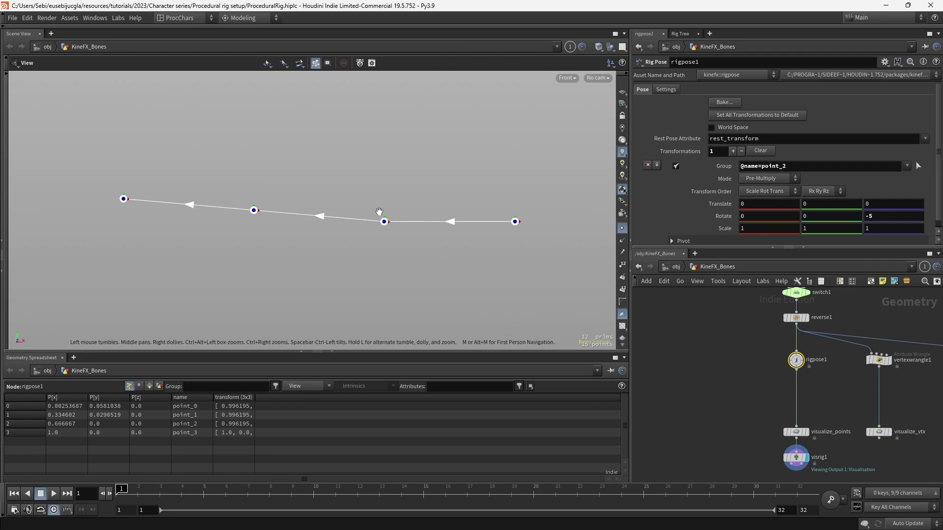
Select reverse1 and toggle its bypass several times, finally leaving it bypassed
left_click(799, 318)
mouse_move(799, 321)
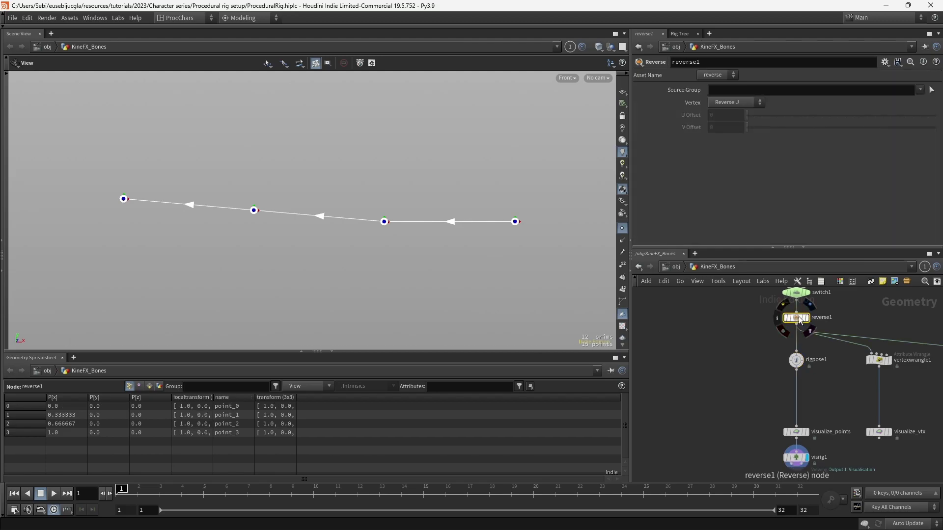
left_click(786, 309)
left_click(785, 309)
left_click(785, 308)
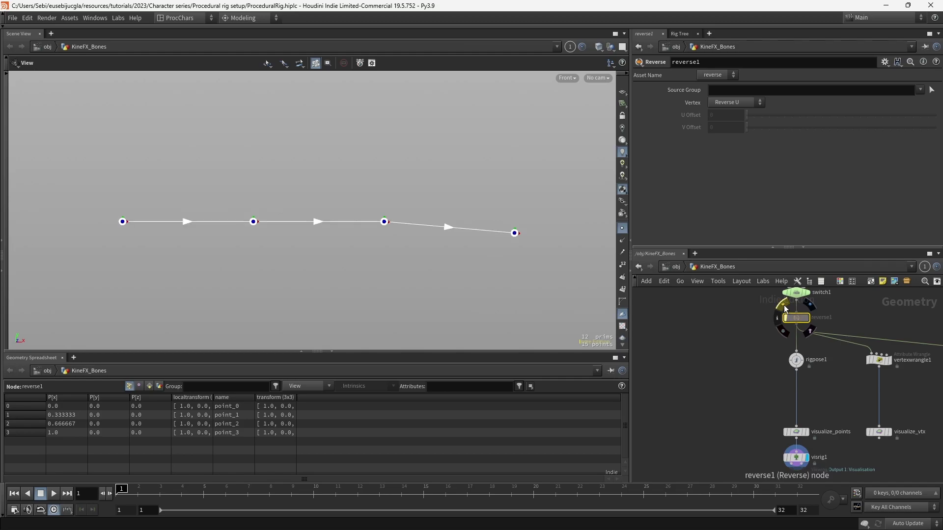
left_click(786, 309)
left_click(785, 309)
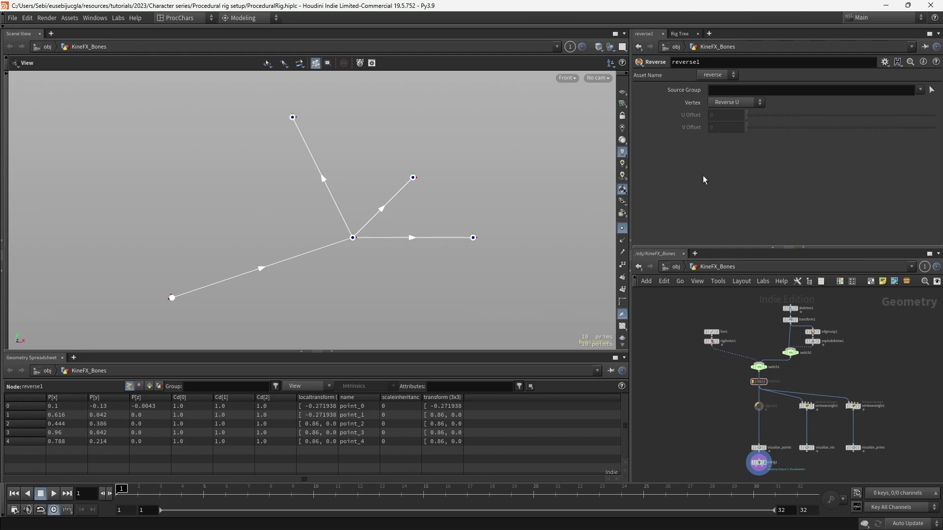
In the Rig Tree, expand point_0 and point_1, step through point_2 to point_4, then select visrig1
left_click(682, 35)
left_click(637, 107)
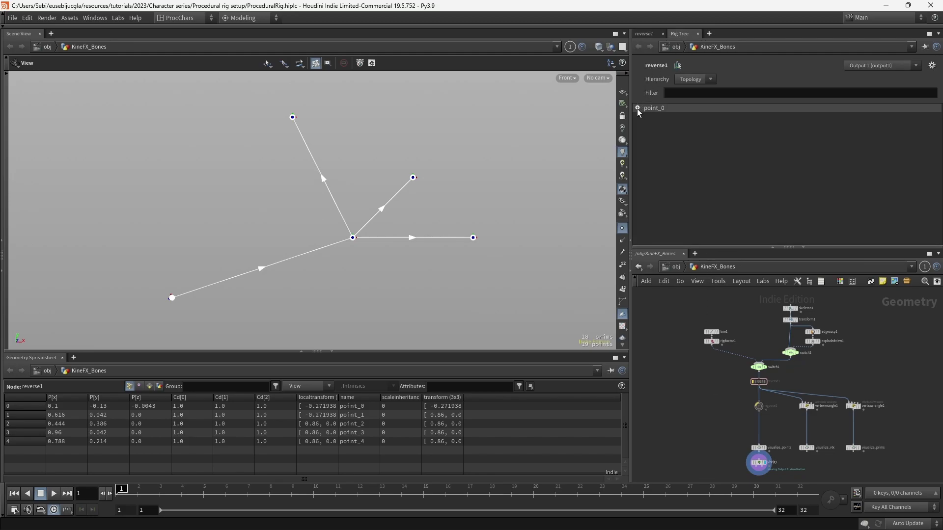
left_click(654, 108)
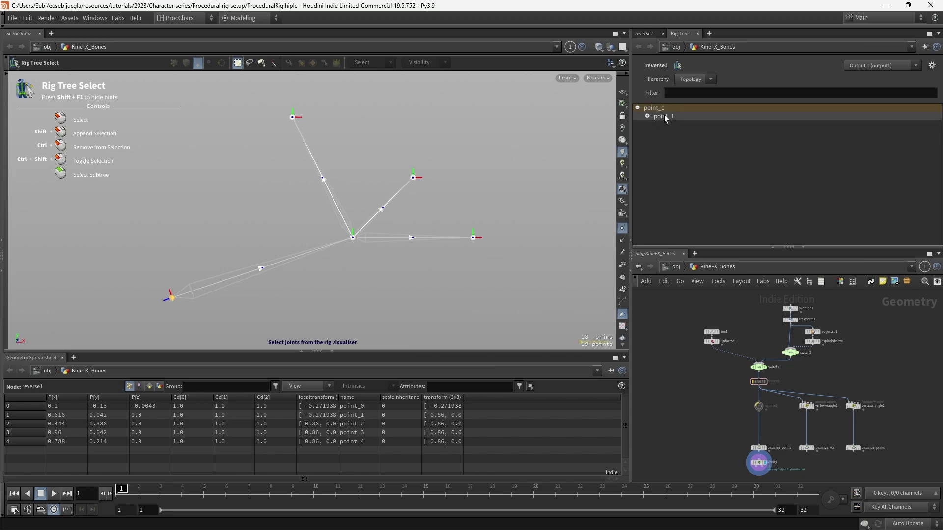
left_click(664, 116)
left_click(647, 116)
key("Down")
key("Down")
key("Down")
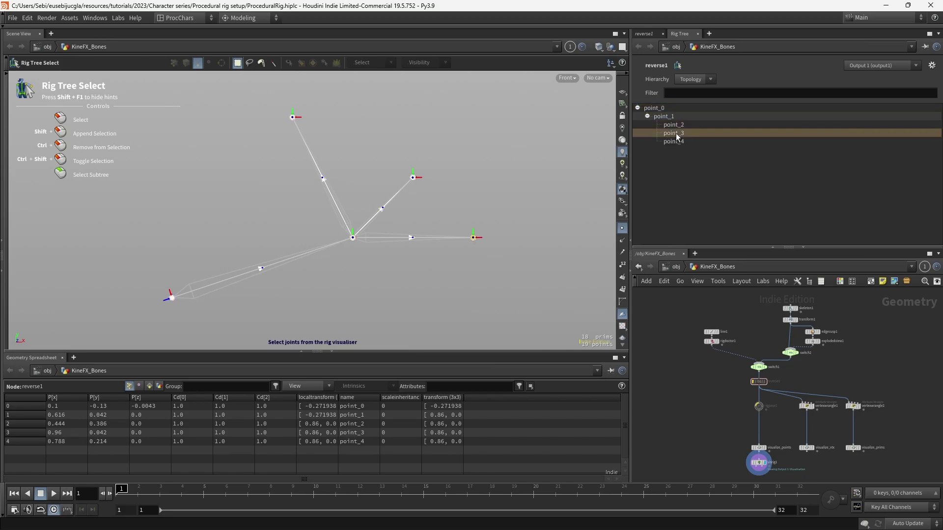
key("Escape")
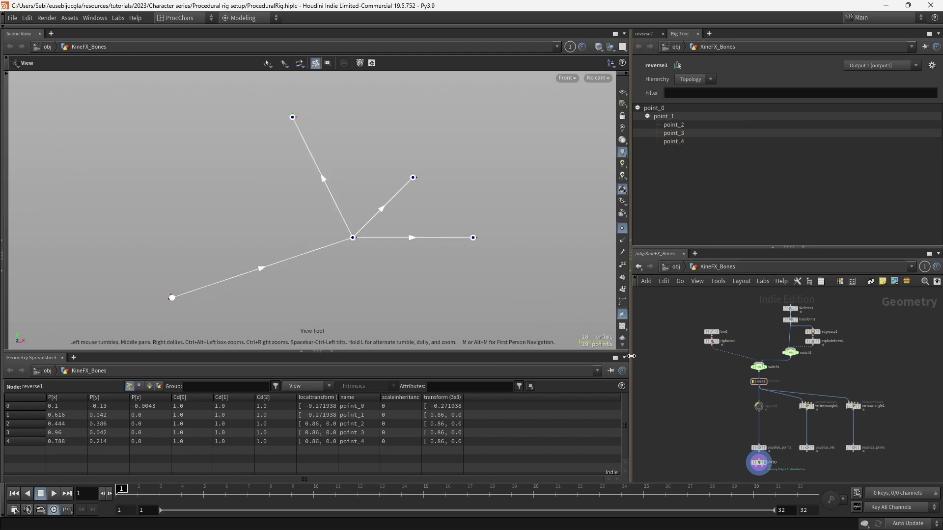
left_click(771, 461)
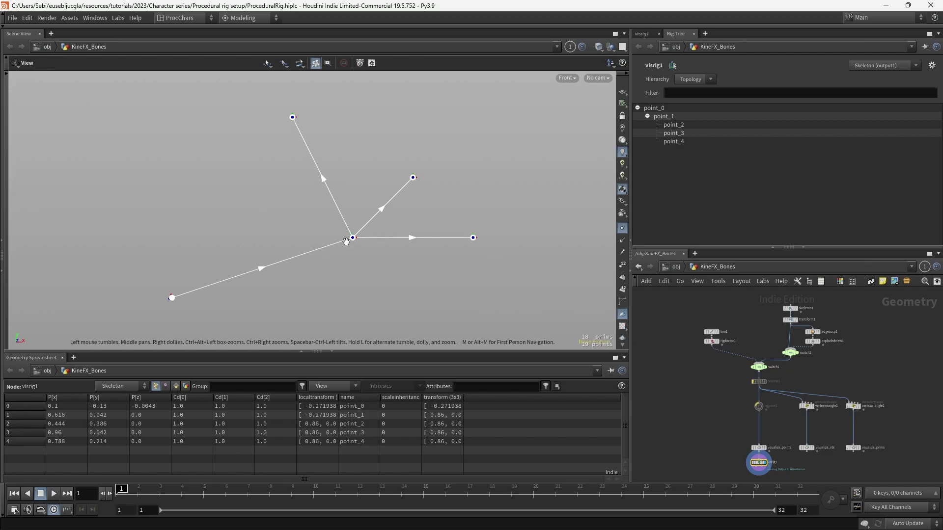
Select reverse1 so the Rig Tree flags its hierarchy as invalid with cycles
left_click(759, 382)
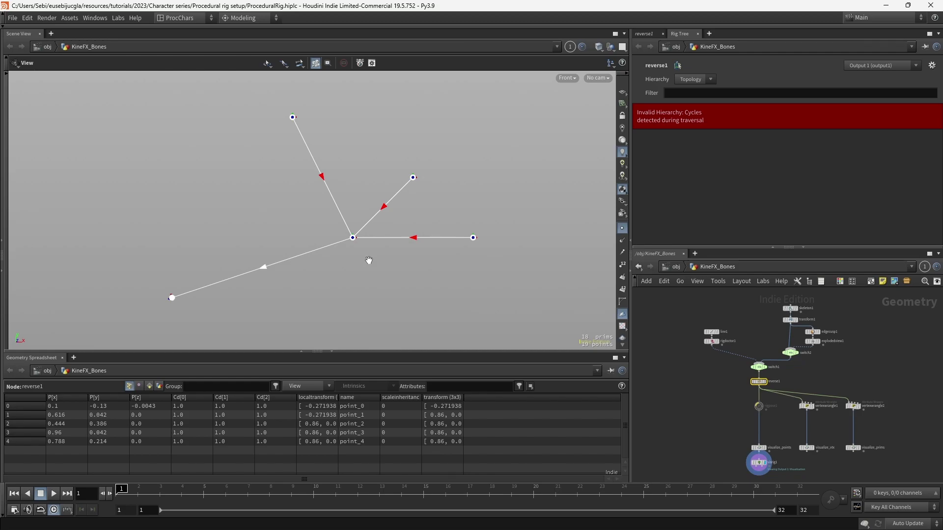
left_click(812, 447)
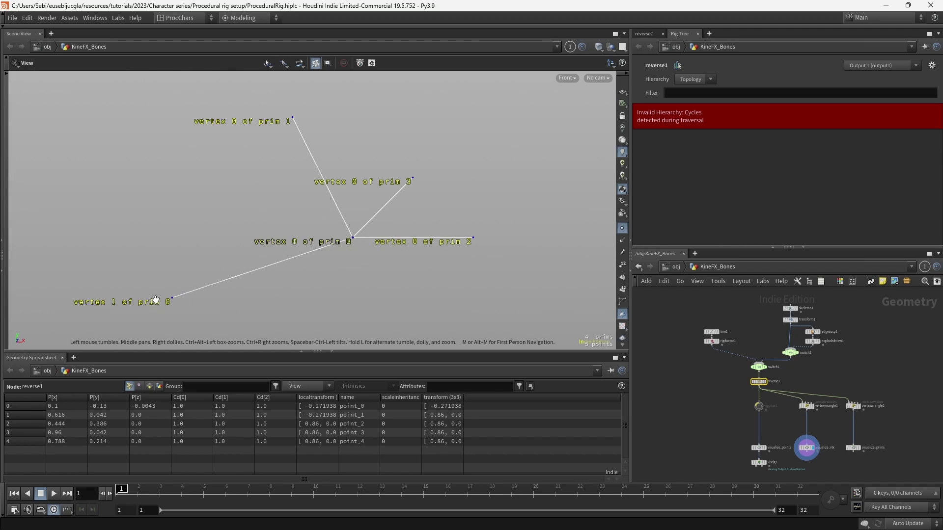
left_click(861, 448)
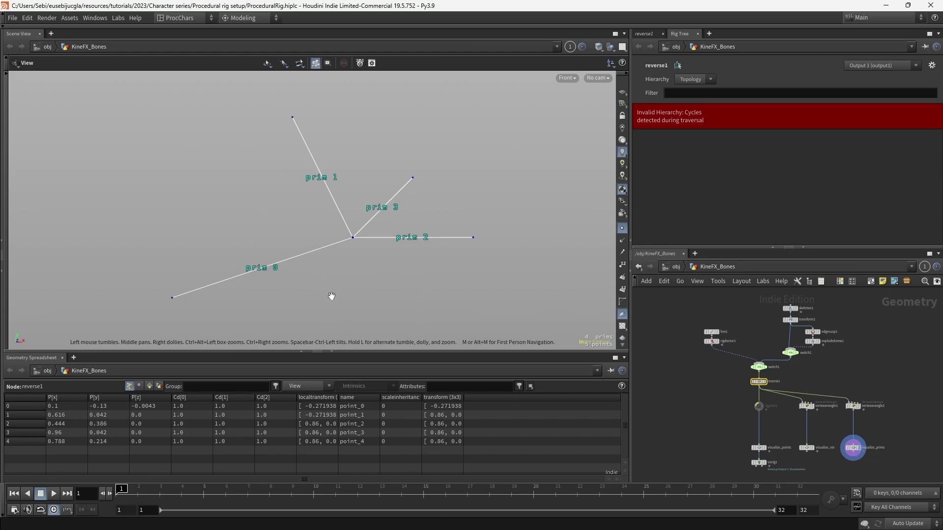
left_click(814, 449)
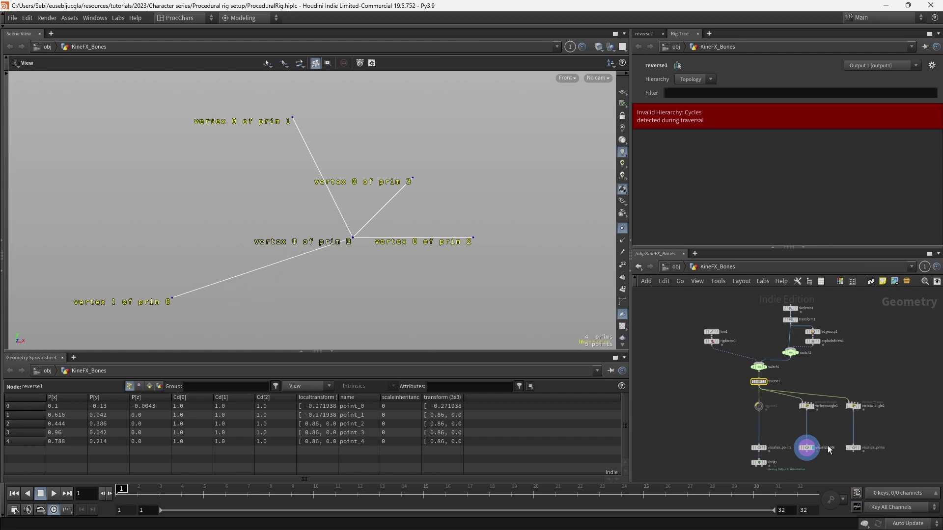
left_click(767, 463)
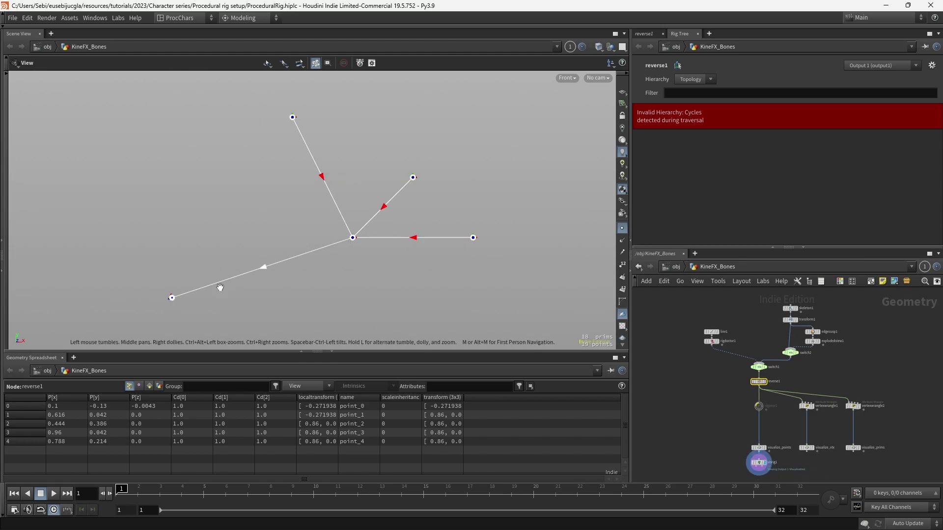
left_click(816, 454)
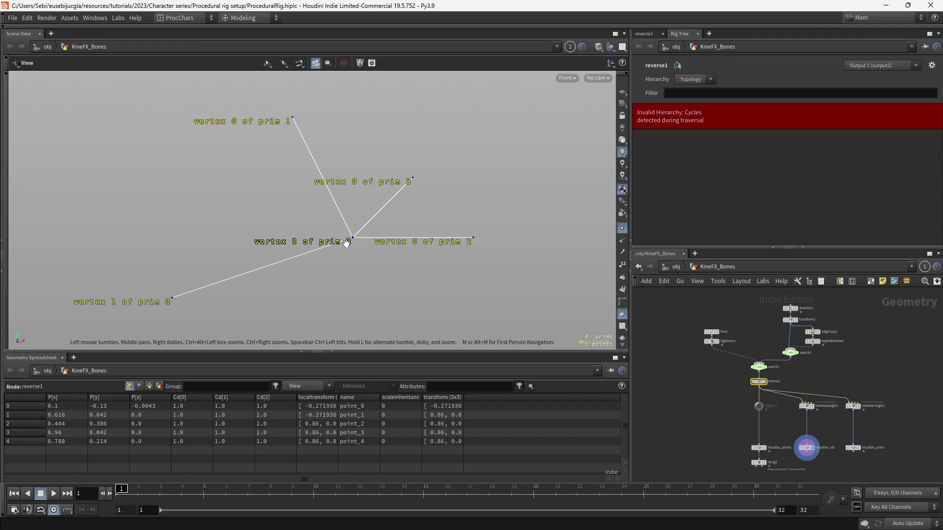
left_click(765, 464)
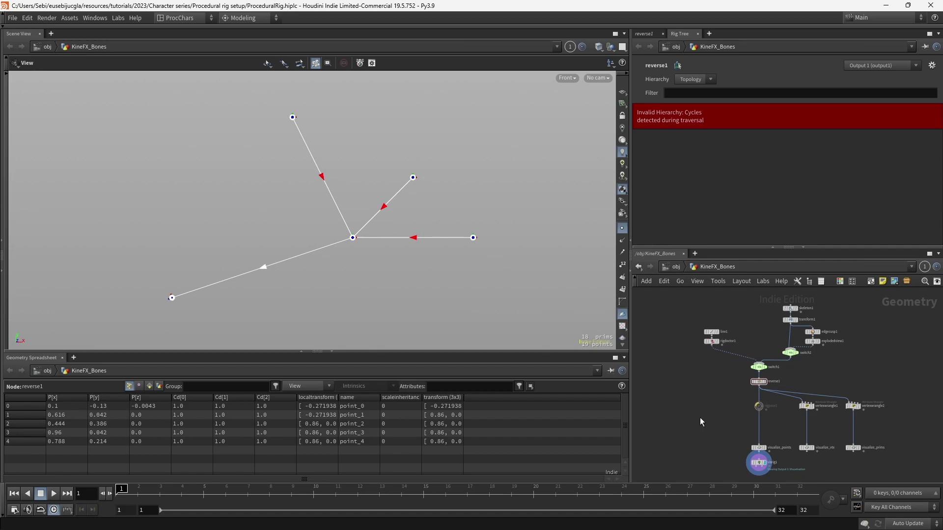
Add an Edge Transport node and wire reverse1's output into it
key("Tab")
type("edge tr")
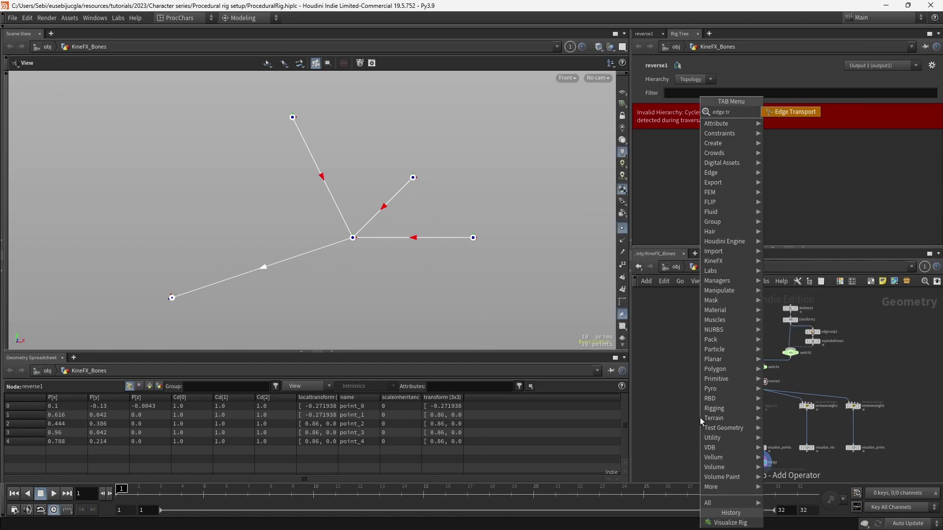
key("Escape")
left_click(700, 417)
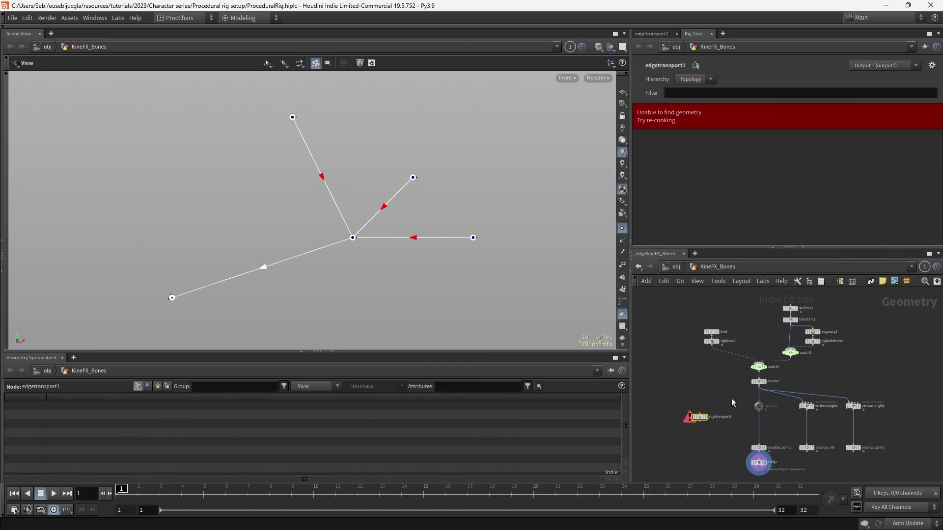
scroll(745, 394, "up", 1)
left_click_drag(762, 386, 691, 416)
Display edgetransport1's result, move it up near reverse1 and bring up its parameters
left_click(760, 378)
scroll(761, 381, "up", 2)
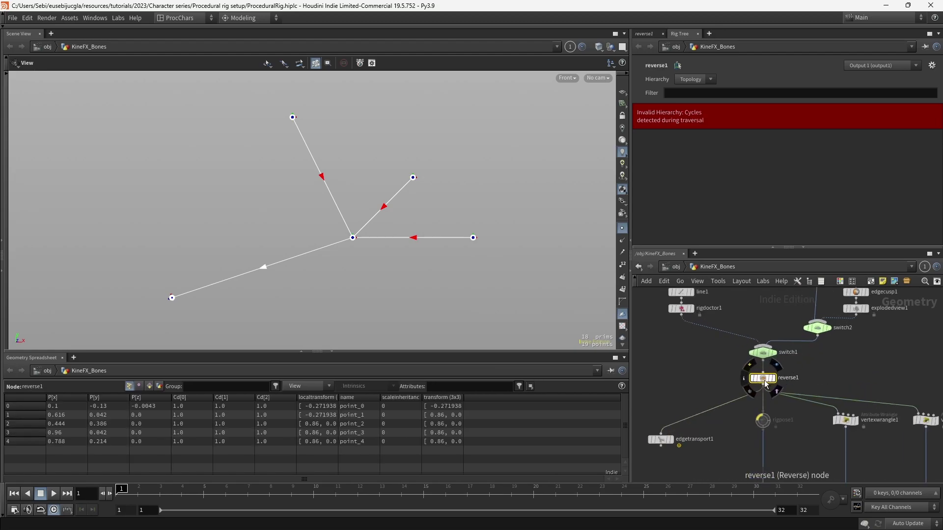
left_click(671, 439)
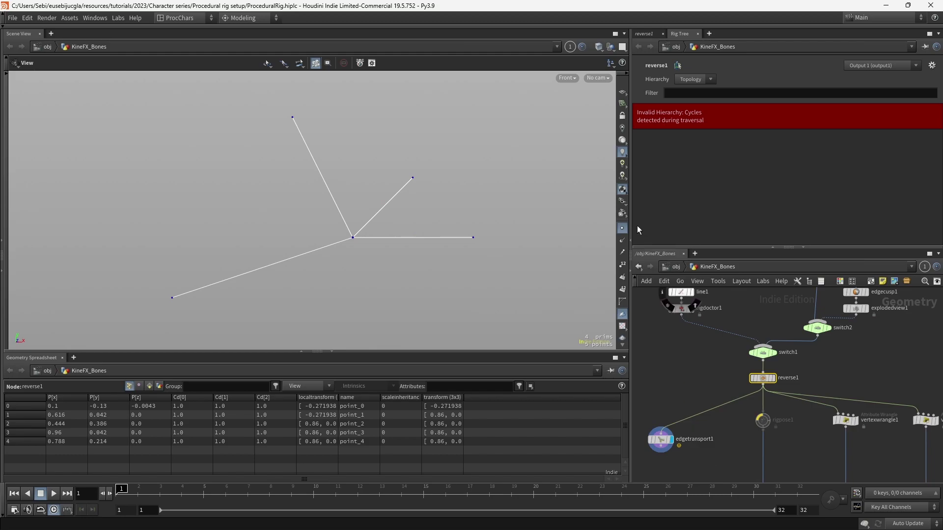
middle_click_drag(628, 410, 642, 376)
left_click_drag(682, 414, 682, 391)
left_click(652, 33)
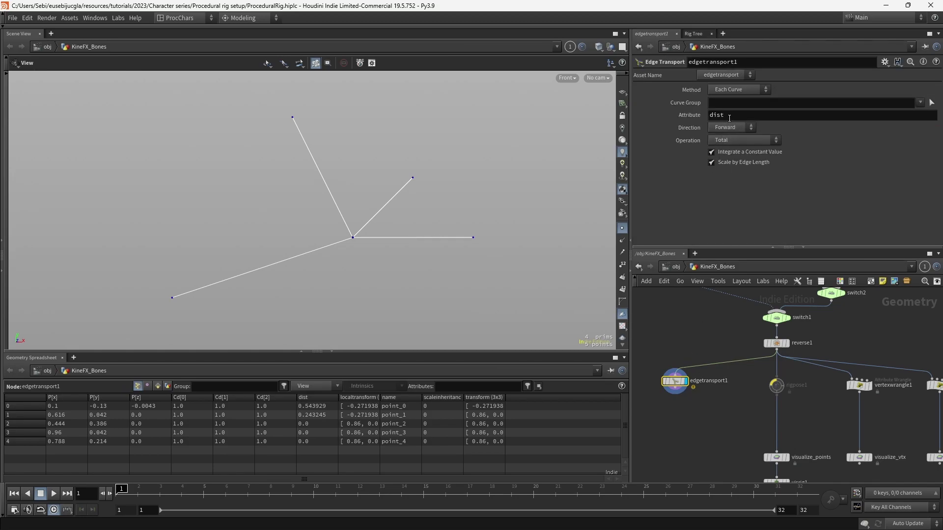
Set the Edge Transport Method to Edge Network and show point numbers on the skeleton
left_click(738, 91)
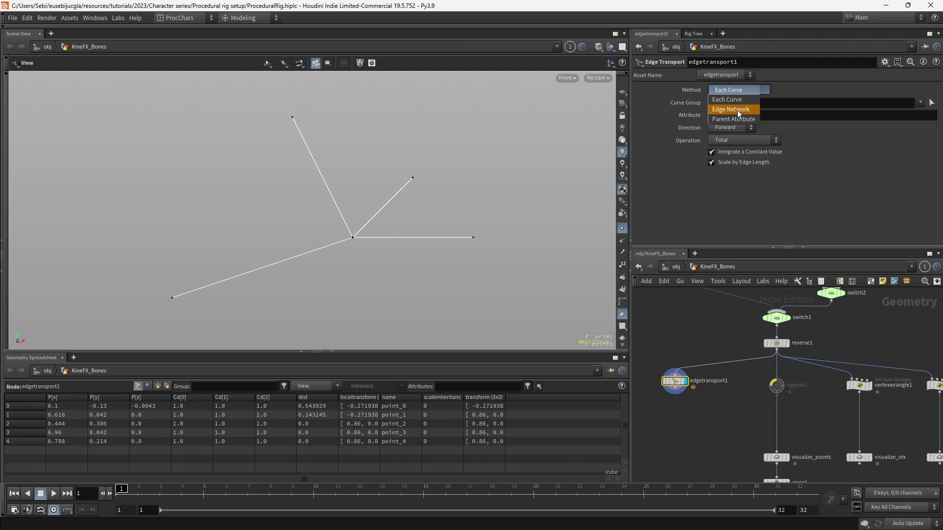
left_click(737, 109)
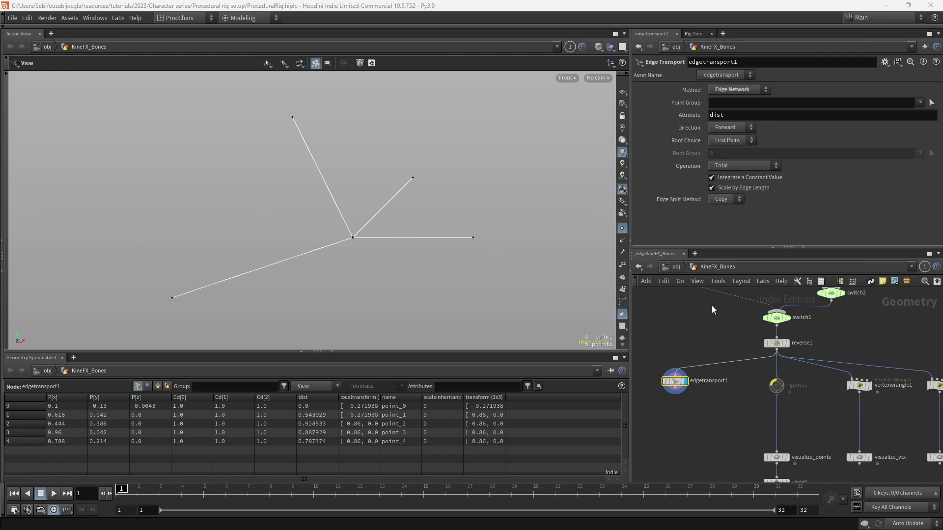
left_click(622, 265)
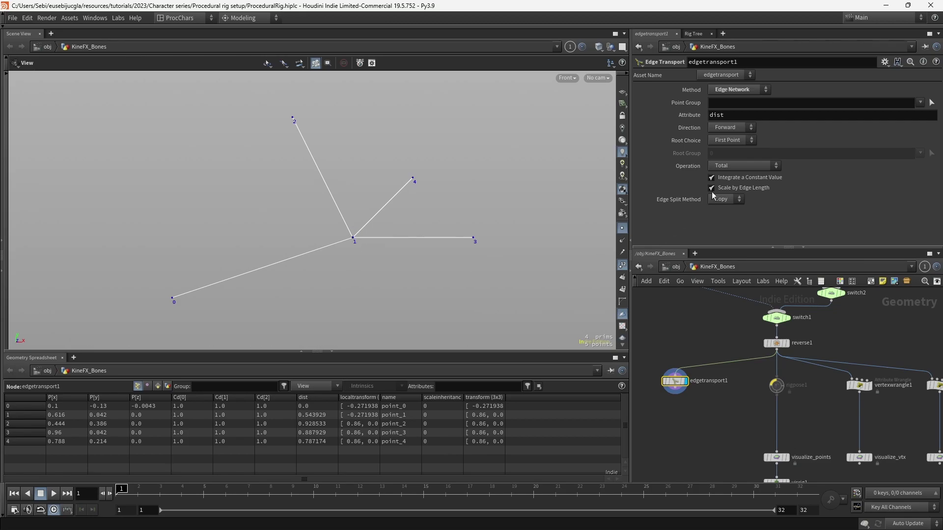
Set Root Choice to Group with Root Group 1, and rename the output attribute to distance
left_click(750, 141)
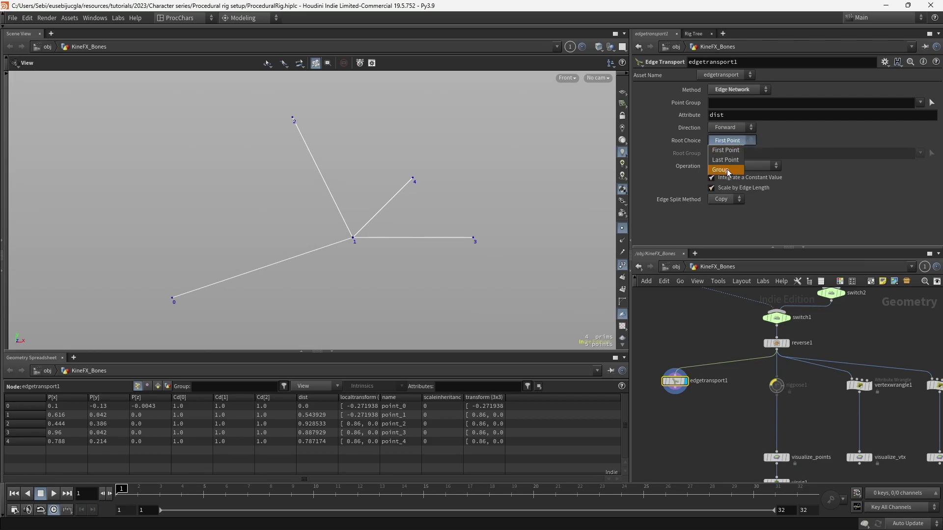
left_click(727, 170)
left_click(739, 155)
type("1")
left_click(671, 340)
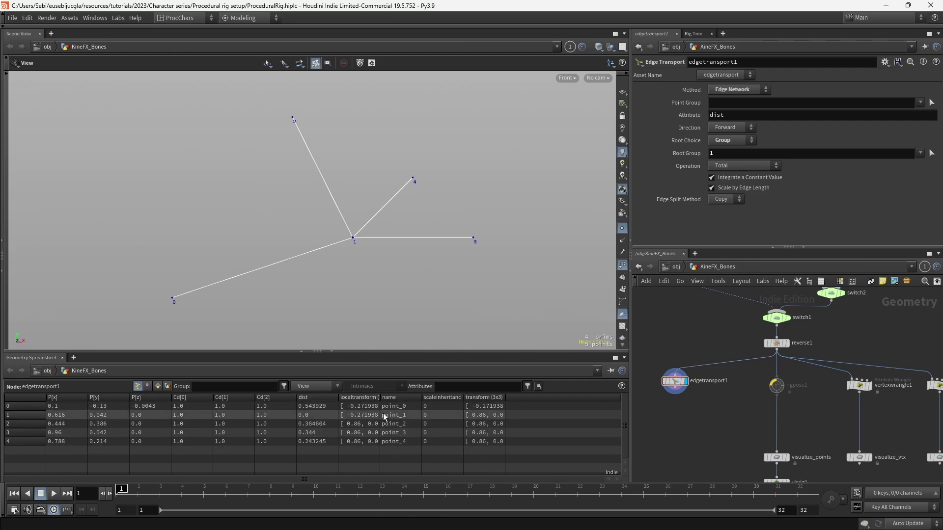
left_click(750, 118)
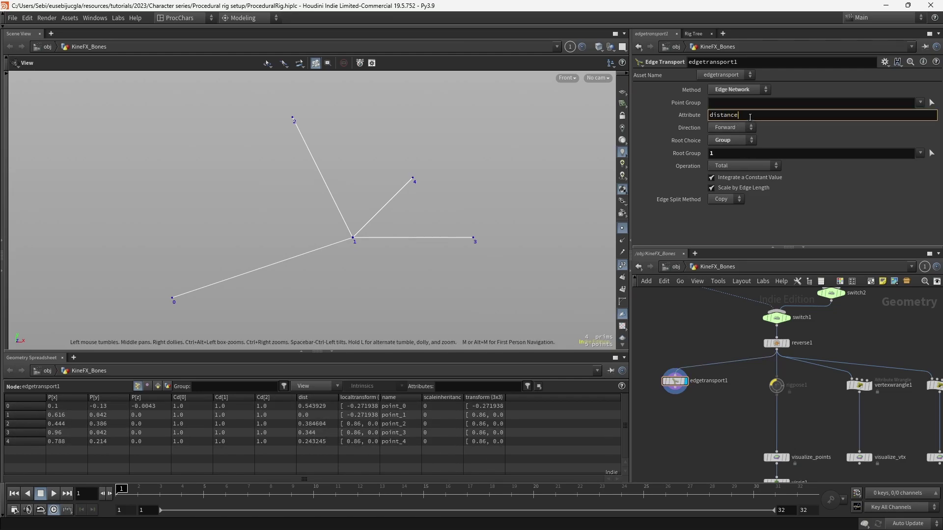
key("Return")
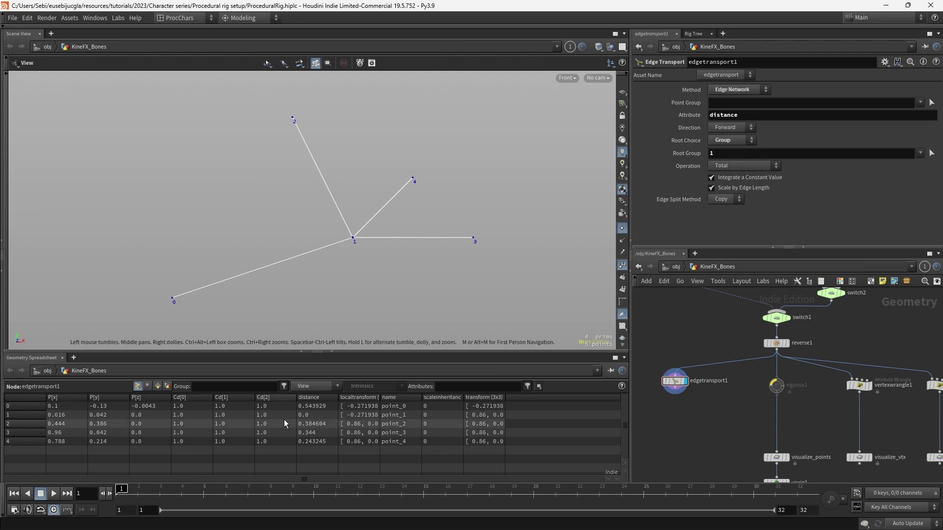
Visualise edgetransport1's distance attribute on the bones from its node info window
left_click(657, 381)
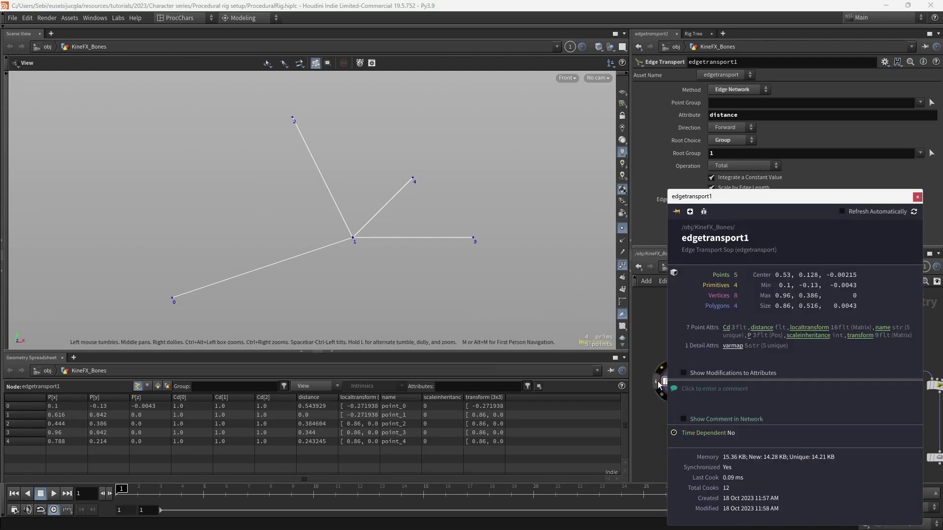
left_click(762, 328)
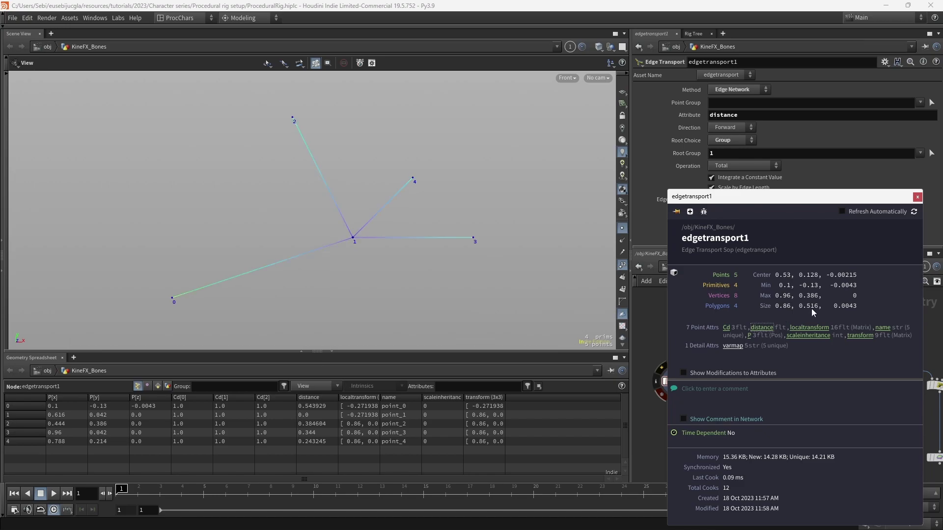
left_click(917, 197)
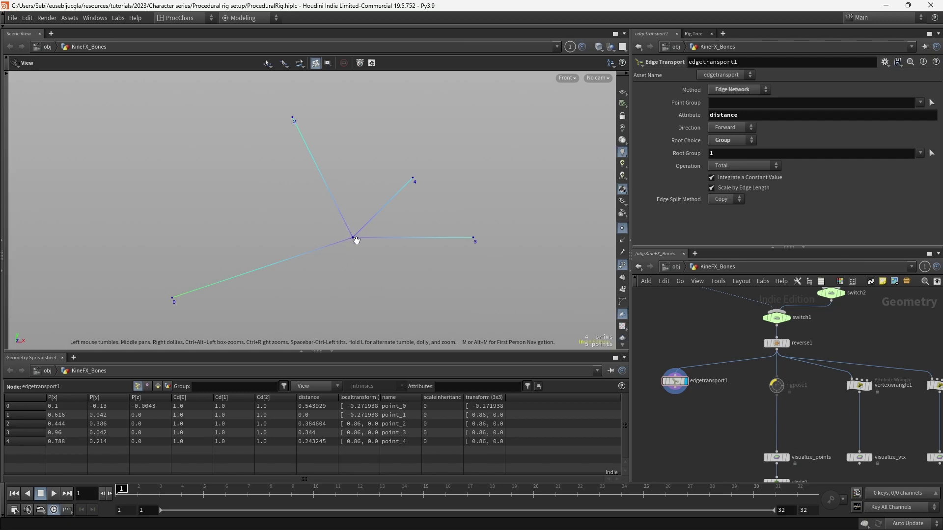
Add a Sort node below edgetransport1 with Point Sort By Attribute 'distance' and display it
key("Tab")
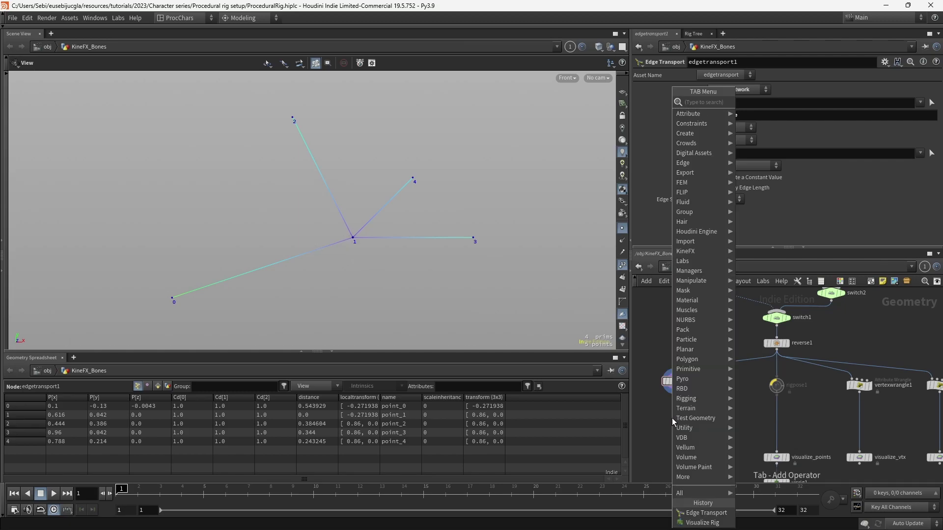
type("sort")
key("Return")
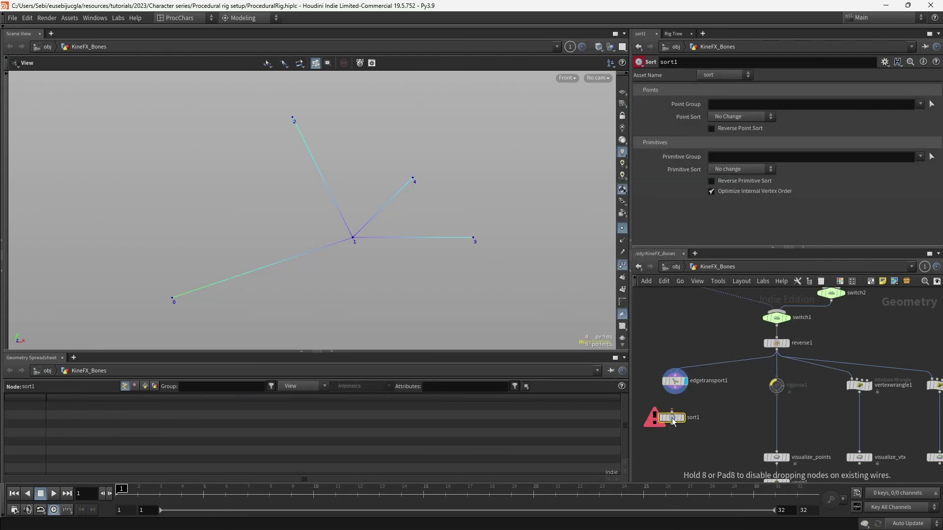
left_click(673, 421)
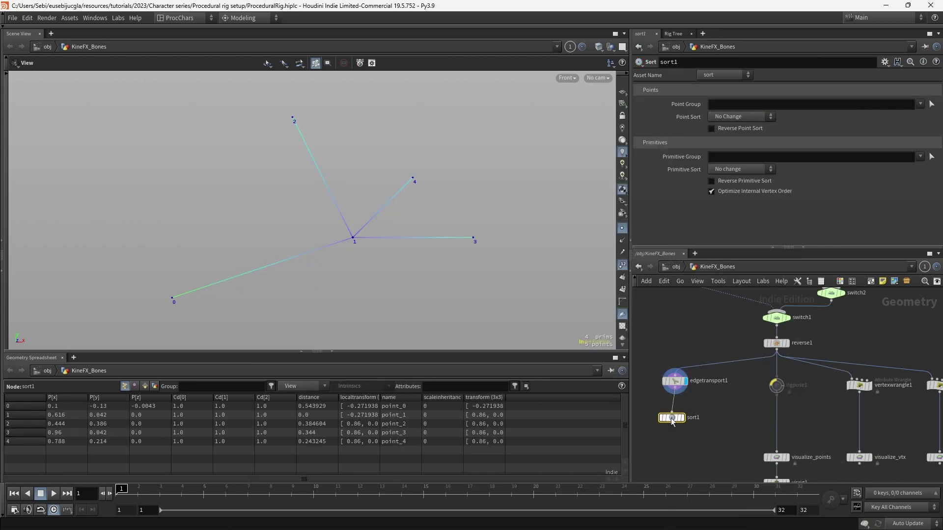
left_click(761, 117)
left_click(739, 241)
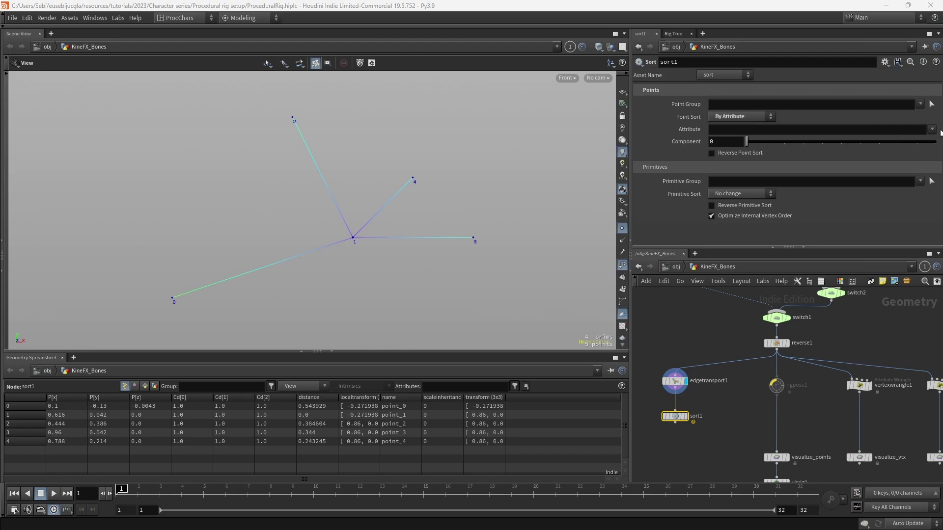
left_click(931, 130)
left_click(913, 160)
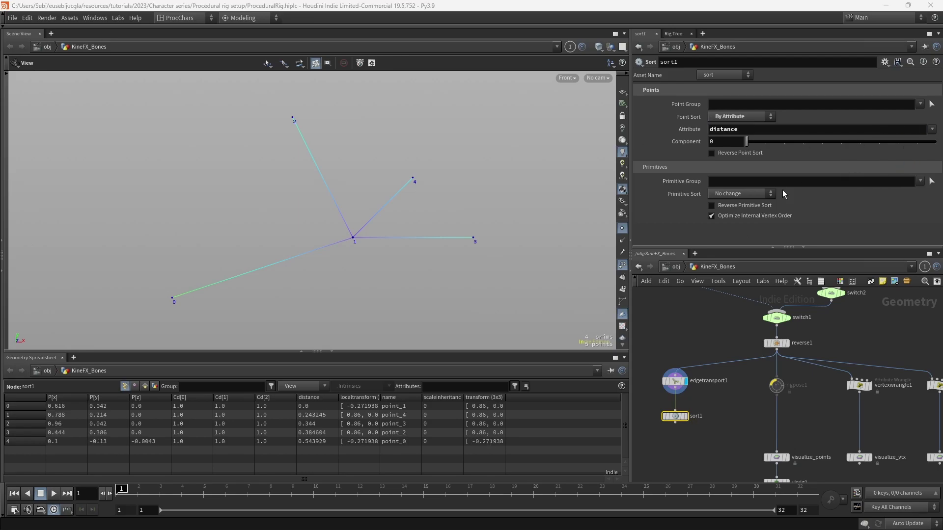
left_click(685, 417)
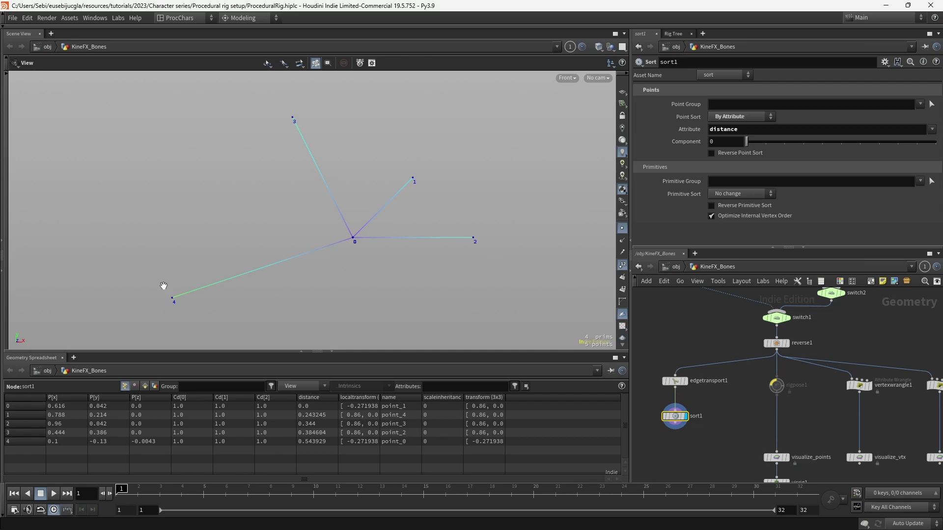
Move visrig1 below sort1 and connect it to sort1's output
middle_click_drag(736, 470, 722, 413)
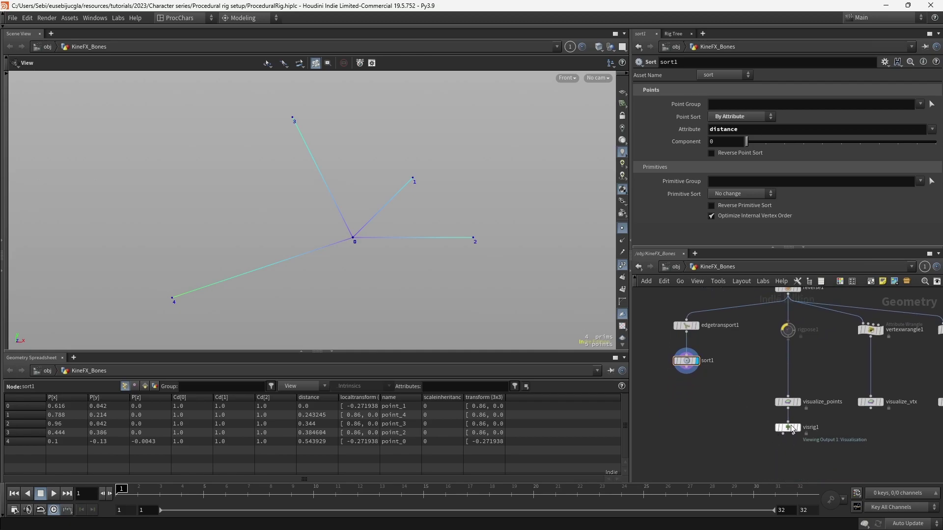
left_click_drag(790, 426, 690, 419)
left_click(697, 421)
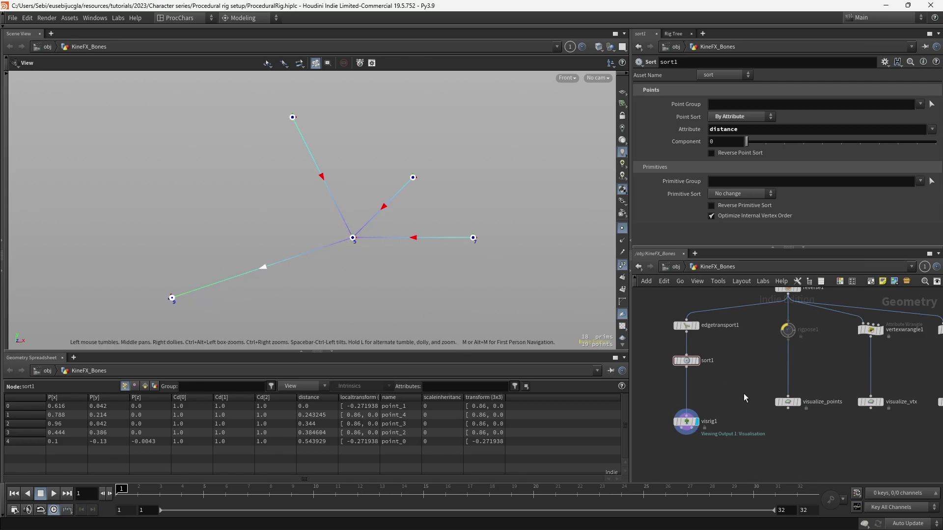
Create a PolyPath node and insert it on the wire between sort1 and visrig1
key("Tab")
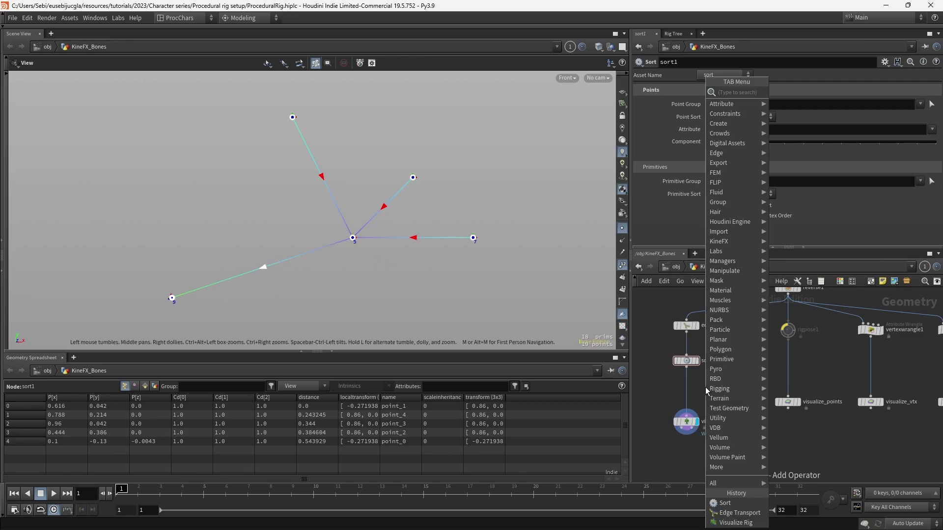
type("poly p")
key("Down")
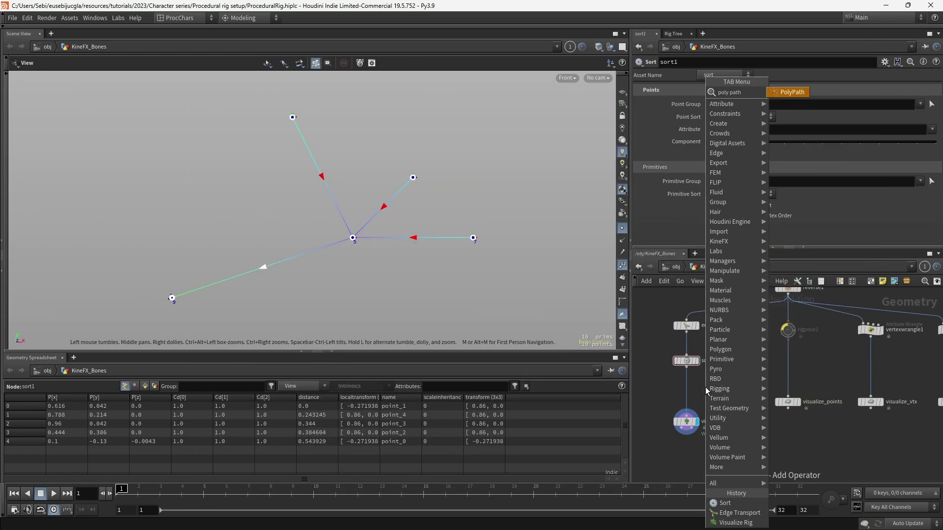
key("Return")
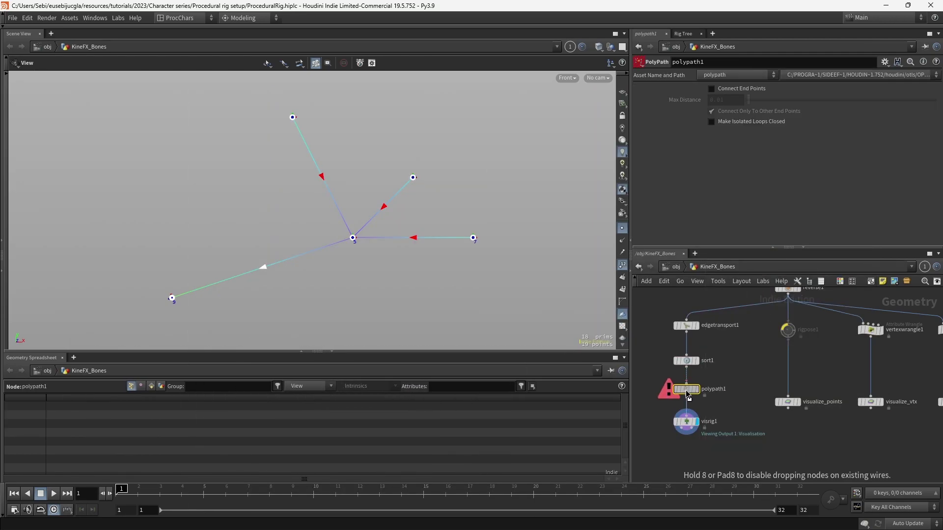
left_click(686, 391)
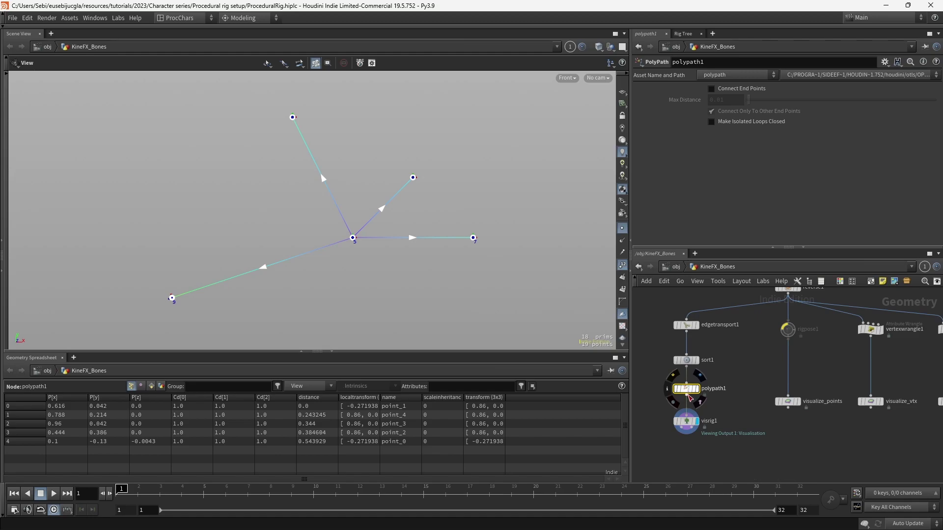
Wire polypath1 into vertexwrangle1 and display the visualize_vtx vertex labels
left_click(687, 396)
left_click(867, 324)
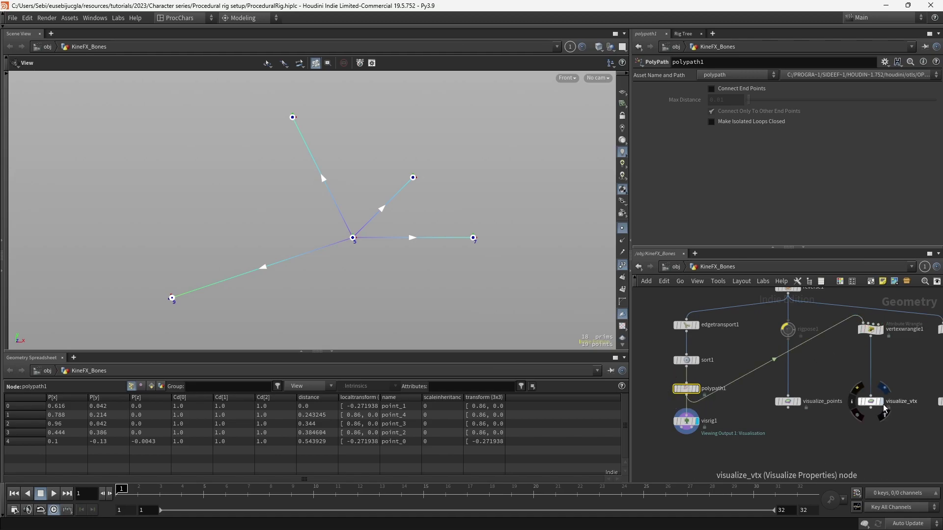
left_click(882, 401)
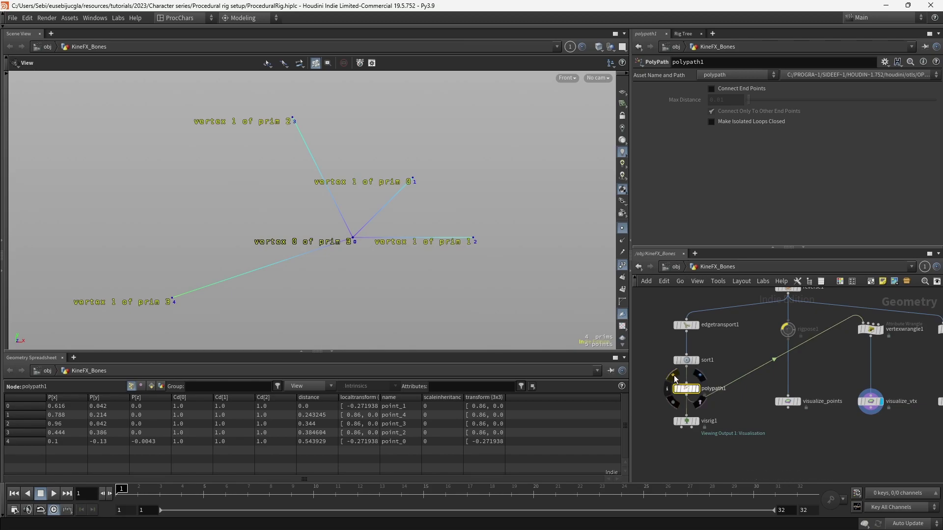
Toggle polypath1's bypass on and off to compare vertex order
left_click(674, 376)
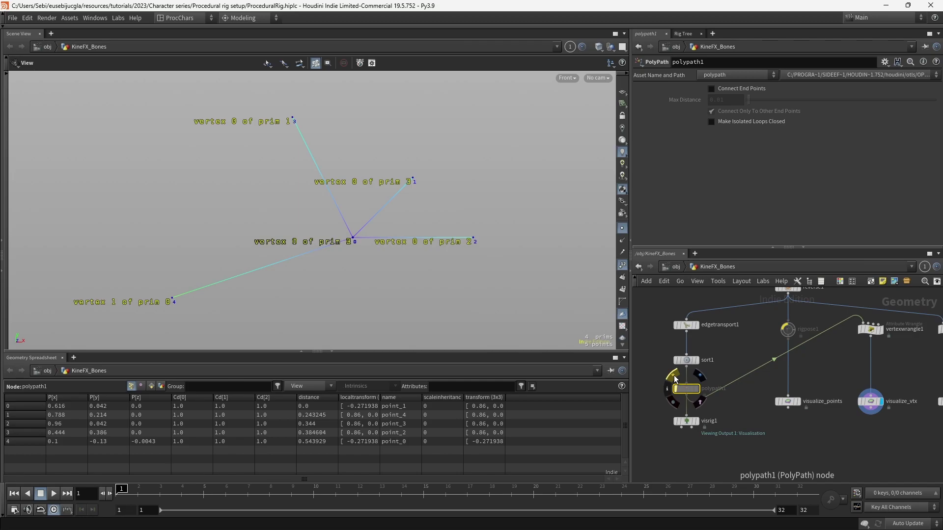
left_click(674, 375)
left_click(674, 375)
left_click(674, 376)
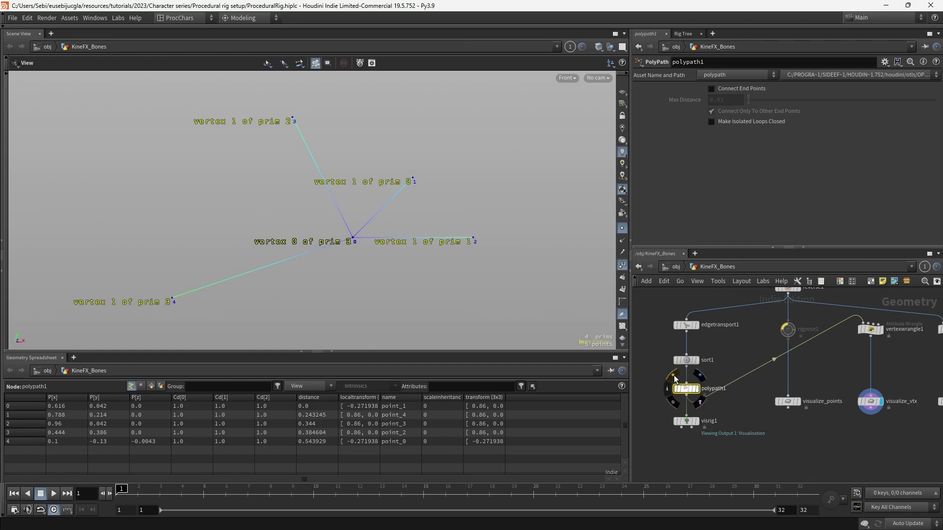
left_click(674, 375)
left_click(674, 375)
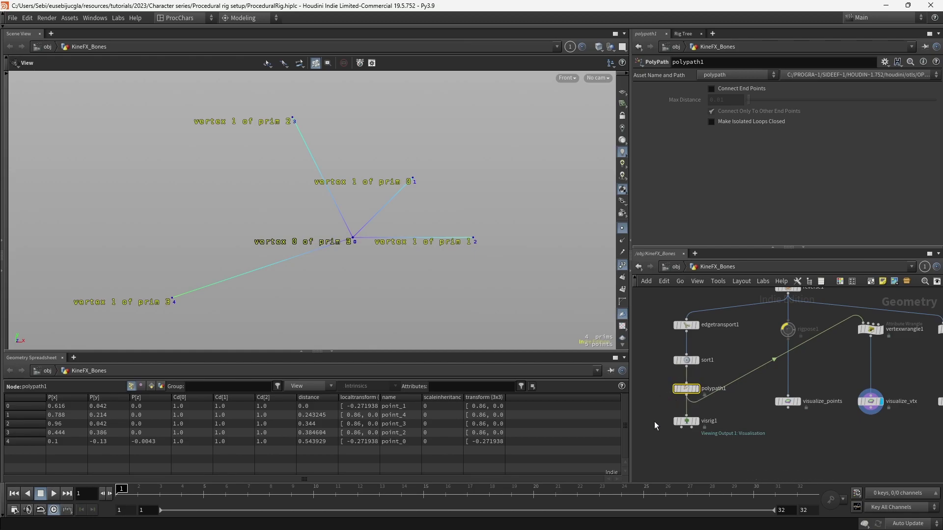
Display visrig1 and compare bone arrow directions with polypath1 bypassed, leaving it active
left_click(696, 421)
left_click(674, 375)
left_click(675, 379)
left_click(675, 380)
left_click(675, 381)
In the Rig Tree, expand root point_1 and step through children point_4, point_3, point_2 and point_0
left_click(684, 34)
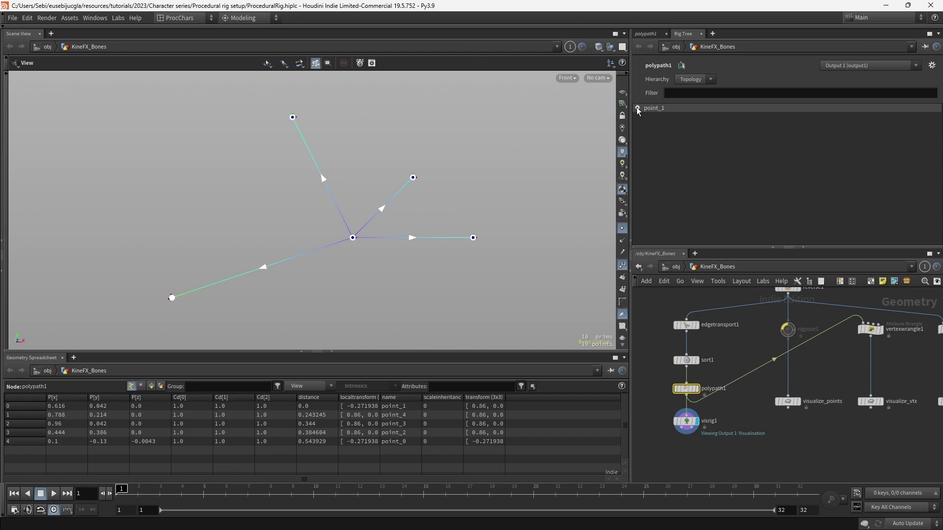
left_click(653, 108)
left_click(637, 108)
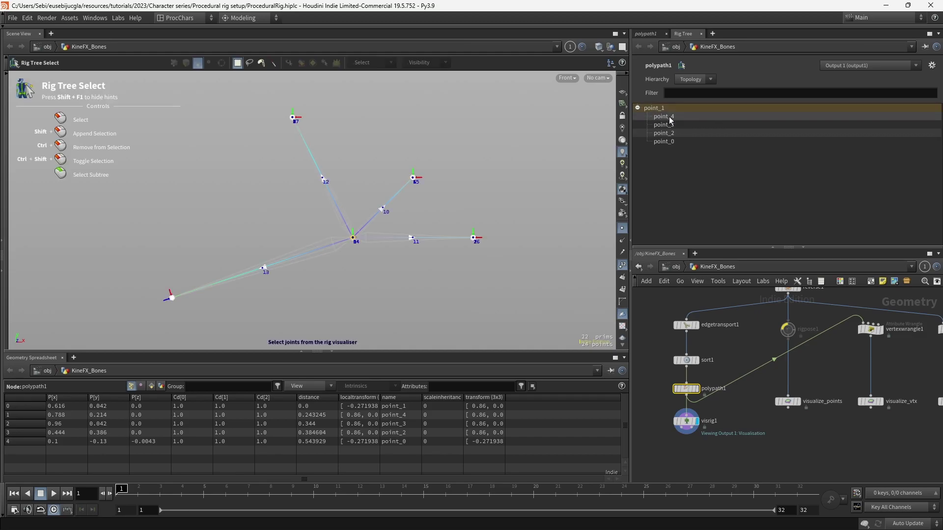
key("Down")
key("Down")
key("Down")
key("Down")
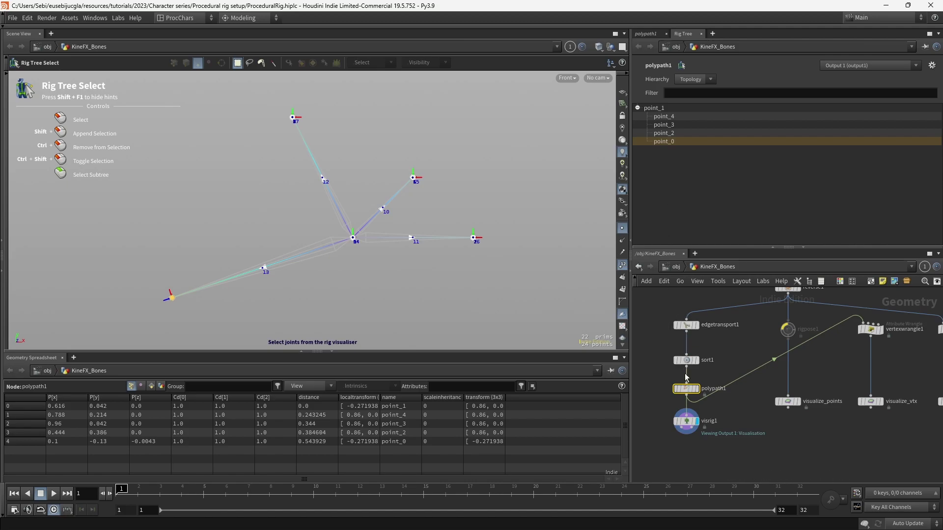
mouse_move(689, 360)
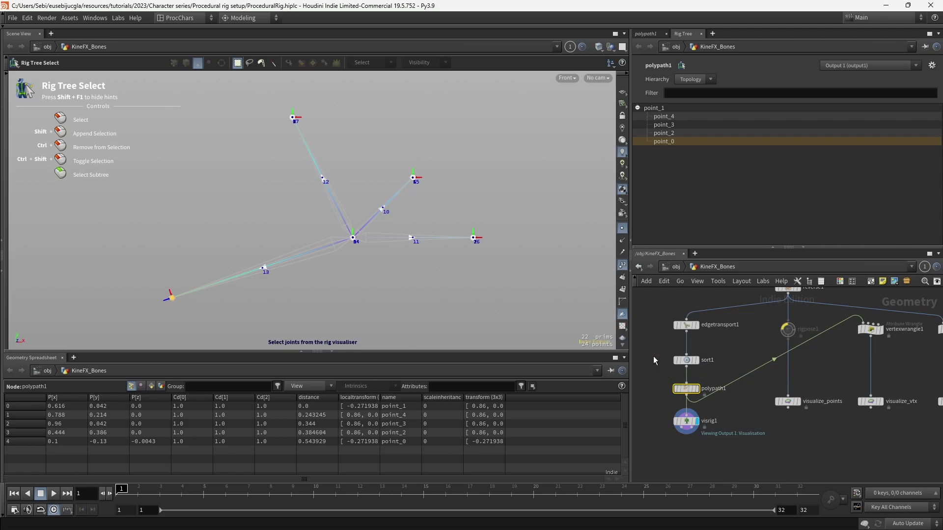